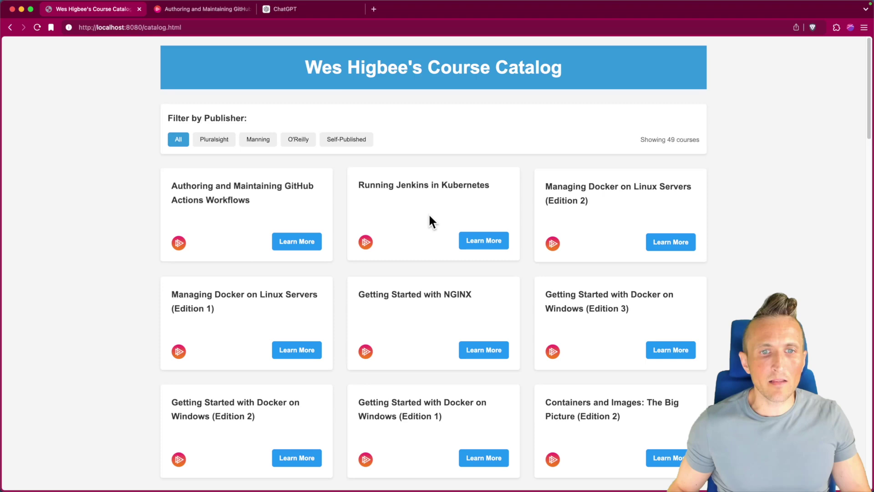
# Open the author's Pluralsight profile from the course page and close it again.
pyautogui.click(283, 215)
pyautogui.click(226, 193)
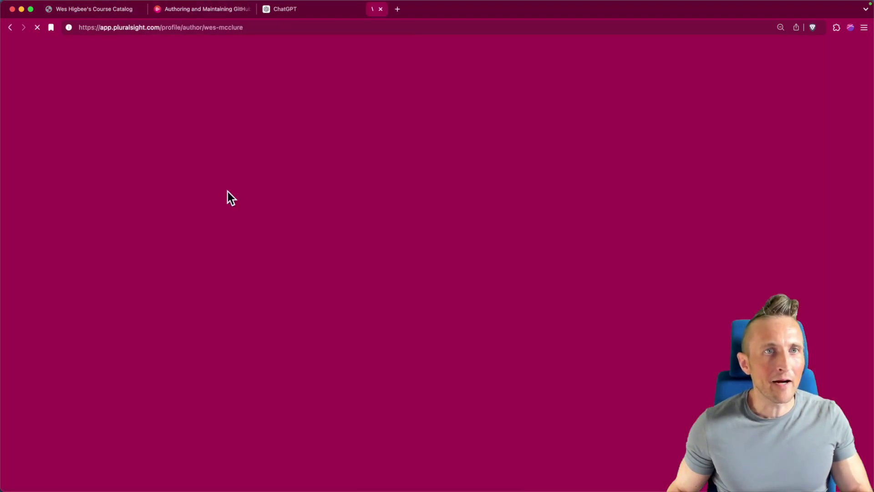
pyautogui.scroll(-10, 265, 307)
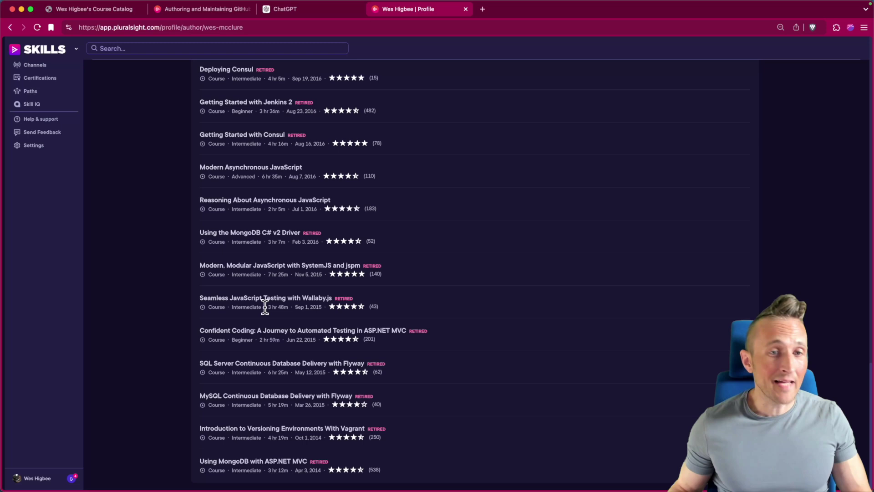
pyautogui.press('super+w')
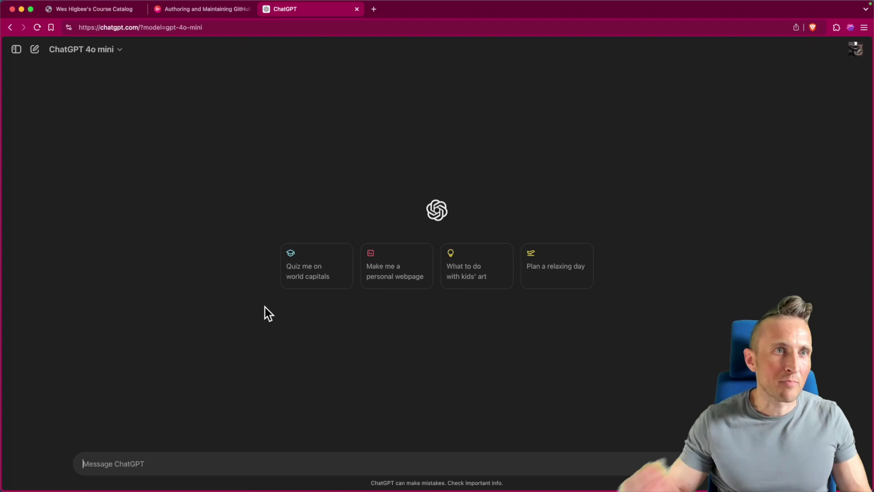
# Close the Pluralsight course page and return to the Course Catalog listing 49 courses.
pyautogui.hotkey('ctrl', 'Tab')
pyautogui.hotkey('ctrl', 'Tab')
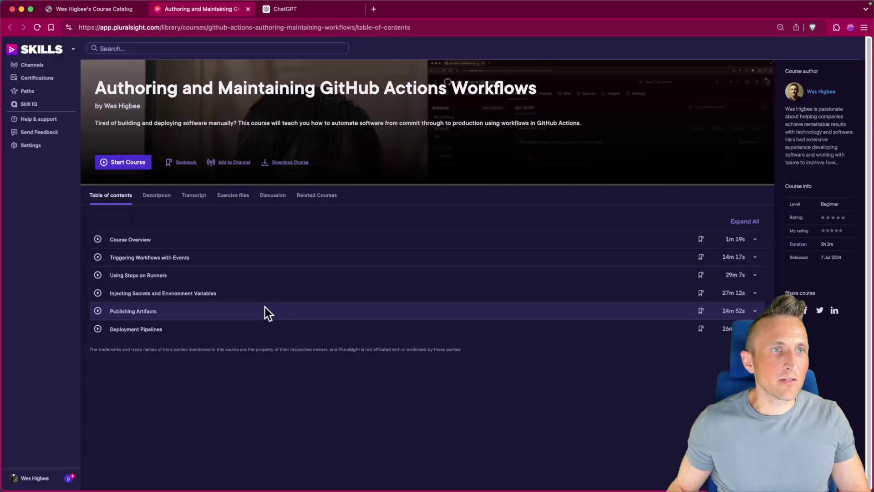
pyautogui.press('super+w')
pyautogui.hotkey('ctrl', 'Tab')
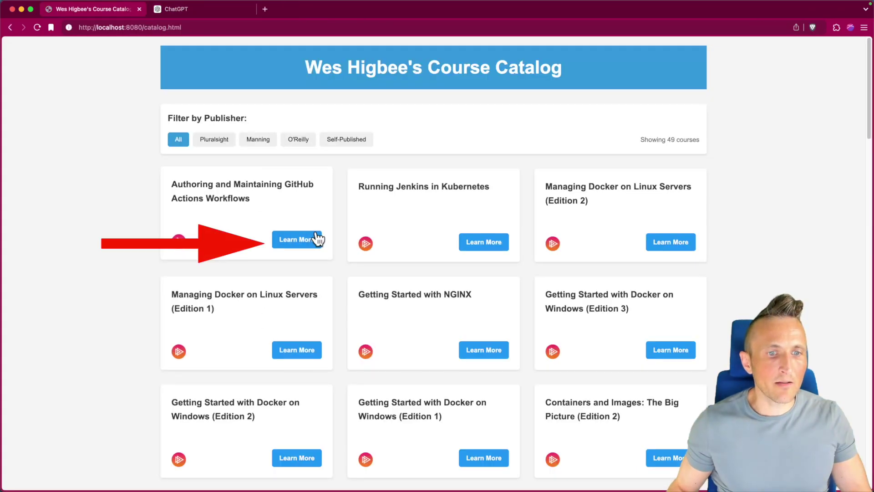
# Open the 'Authoring and Maintaining GitHub Actions Workflows' page and copy its line 5 record in courses.jsonc.
pyautogui.keyDown('super'); pyautogui.click(302, 240); pyautogui.keyUp('super')
pyautogui.hotkey('ctrl', 'Tab')
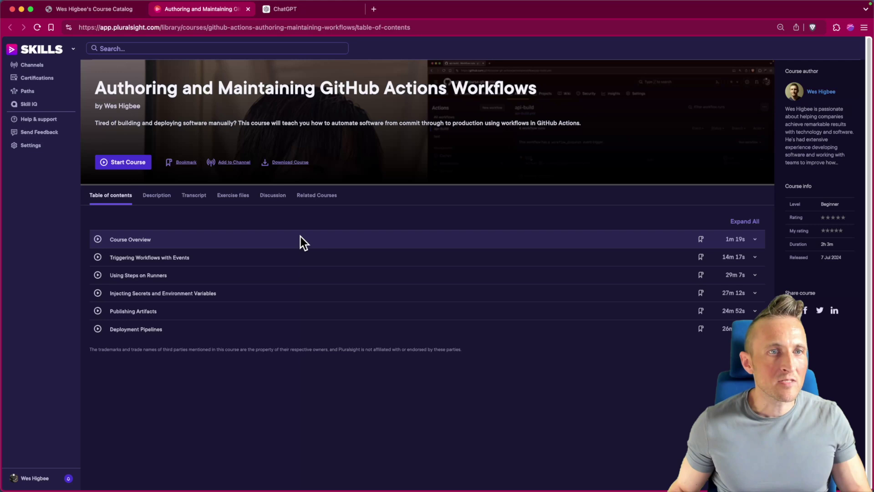
pyautogui.tripleClick(259, 120)
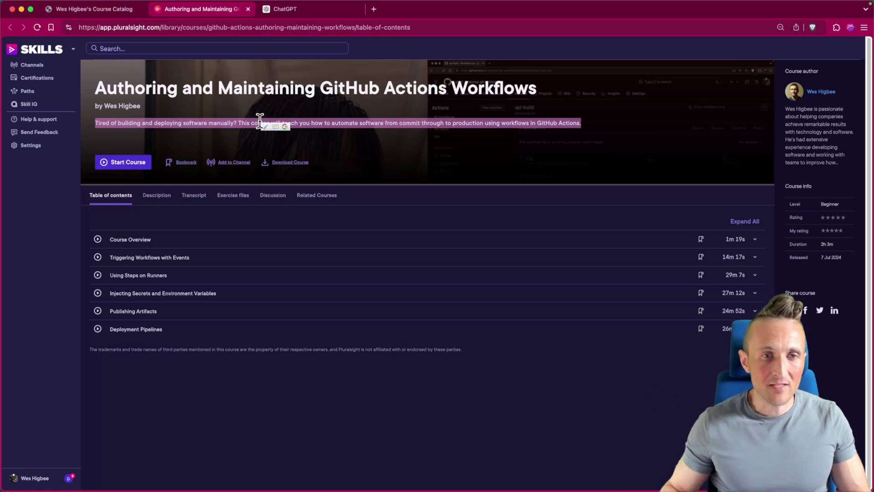
pyautogui.press('super+Tab')
pyautogui.tripleClick(249, 136)
pyautogui.press('super+c')
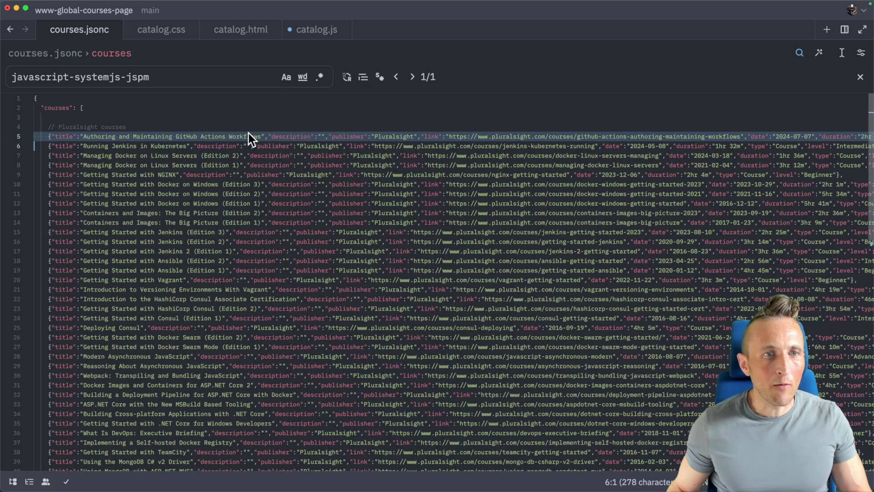
pyautogui.press('super+Tab')
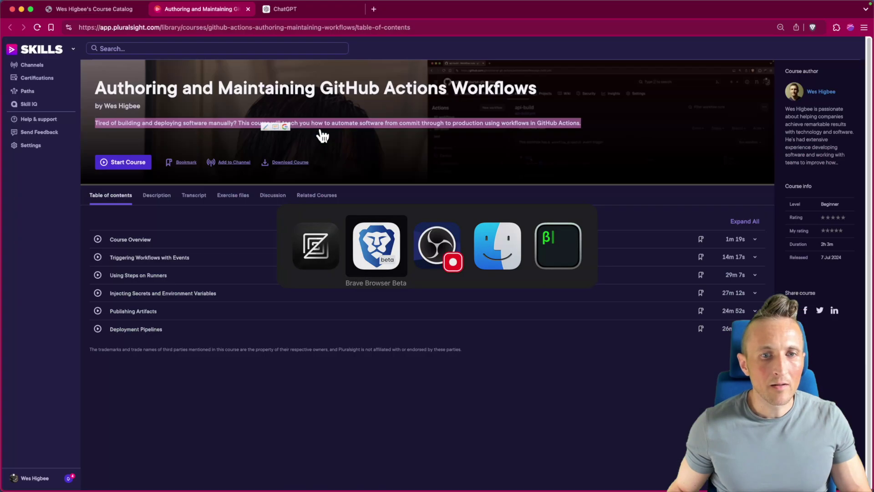
# Ask ChatGPT to add a description to the pasted GitHub Actions JSON record by browsing its page.
pyautogui.hotkey('ctrl', 'Tab')
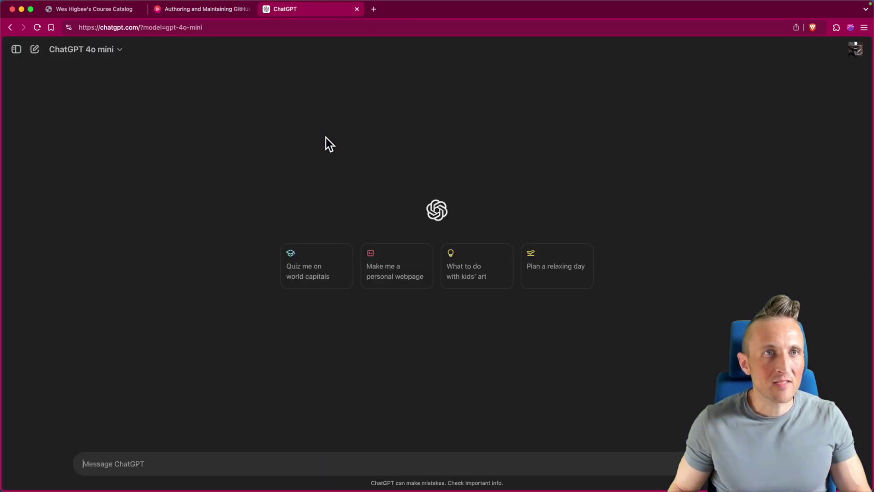
pyautogui.write('I need you to u')
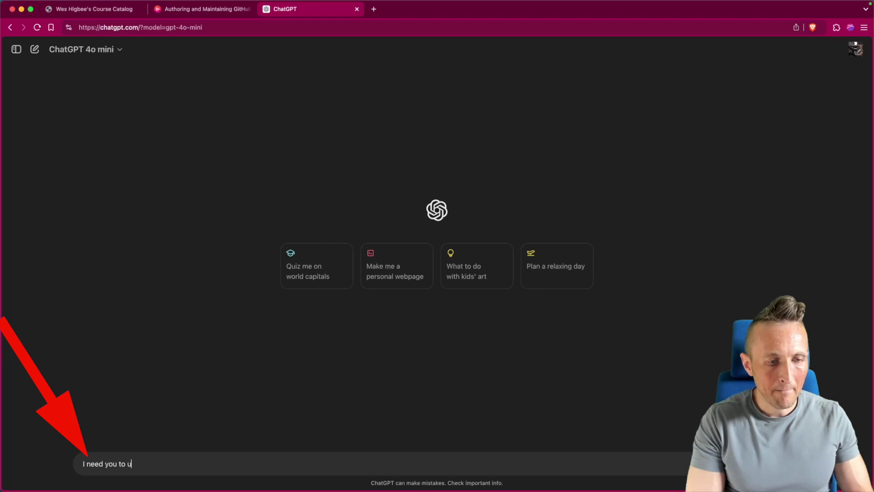
pyautogui.write('pdate my json data for my course:')
pyautogui.hotkey('shift', 'Return')
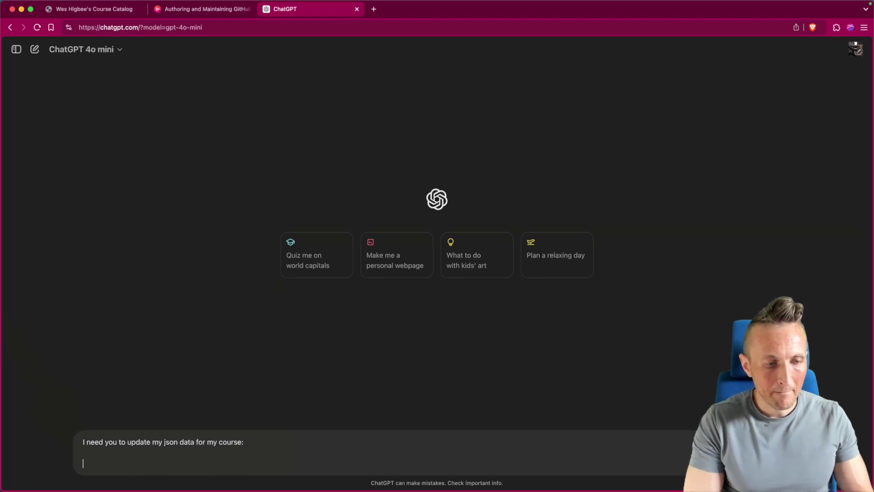
pyautogui.press('super+v')
pyautogui.write('can you ad')
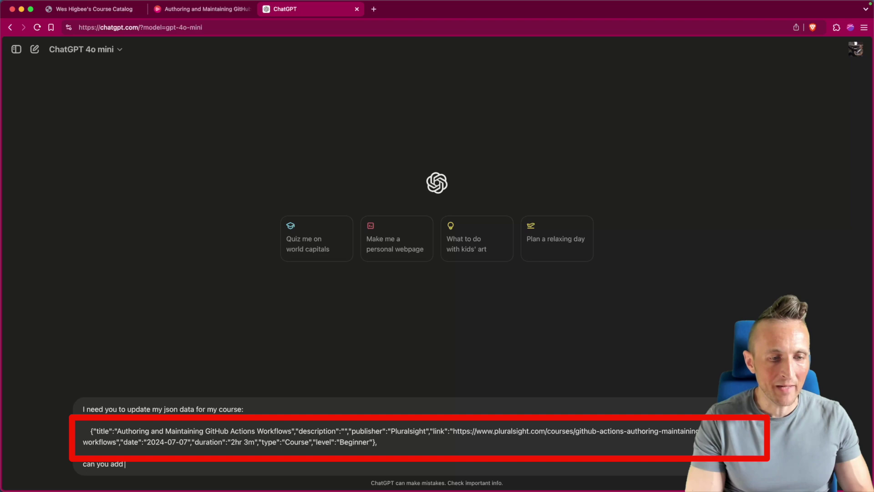
pyautogui.write('d the de')
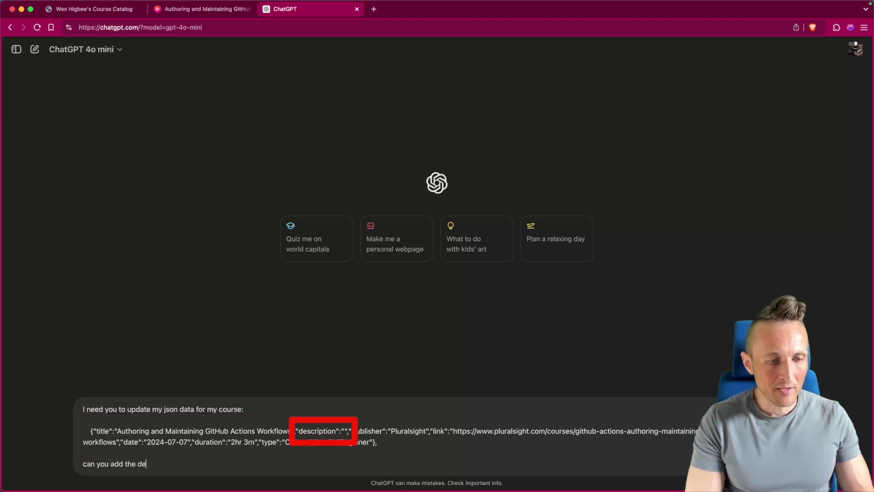
pyautogui.write('scription to it by browsing to th')
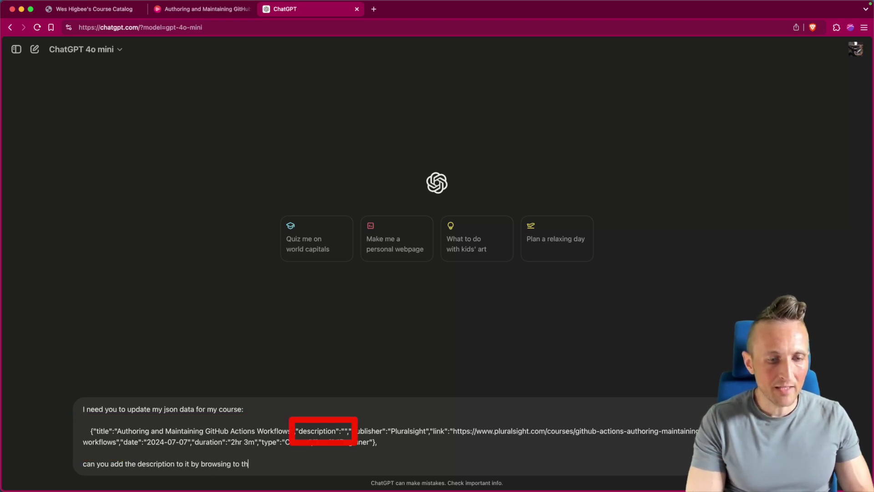
pyautogui.write('e web page linked?')
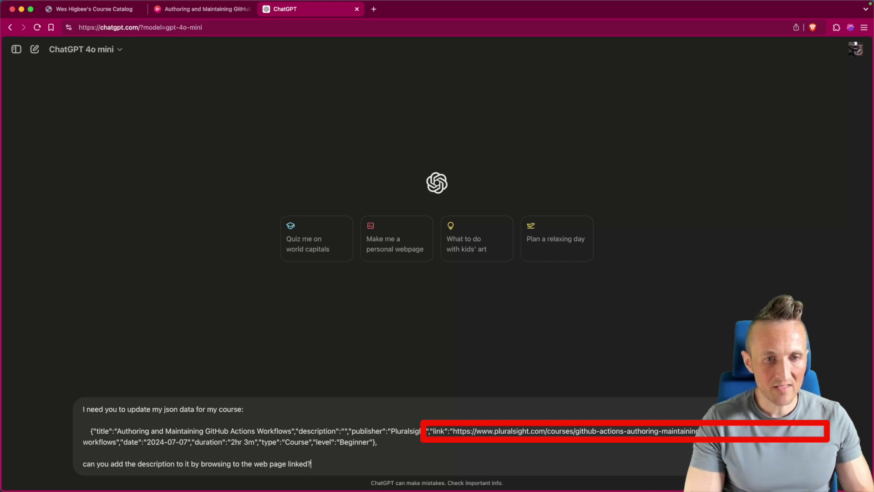
pyautogui.press('Return')
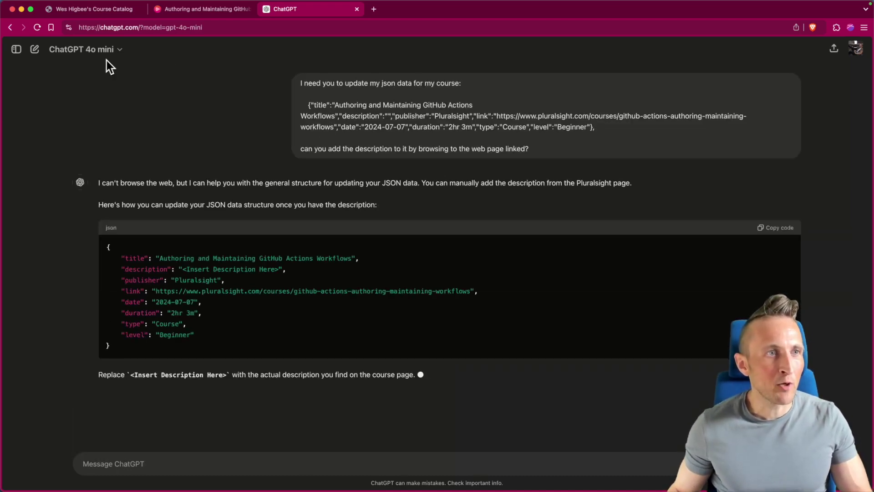
# Ask ChatGPT to keep the record on one compact line and actually visit the page.
pyautogui.write('keep it one line compact')
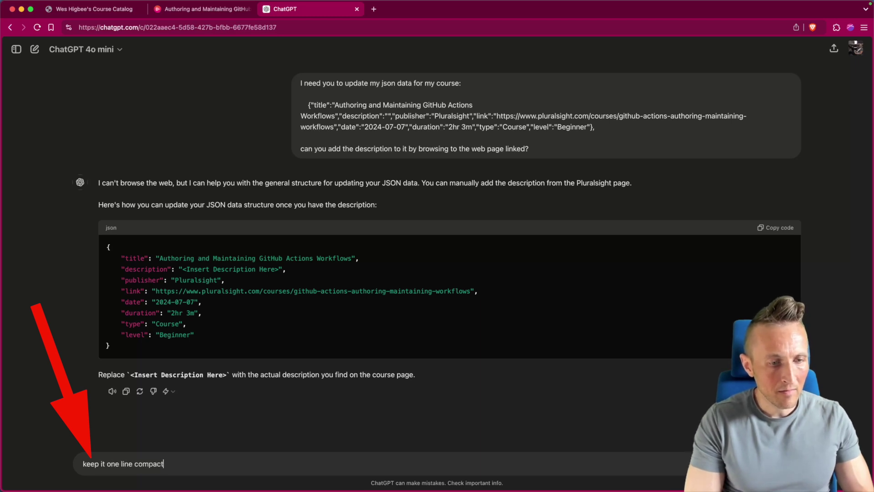
pyautogui.write(' a')
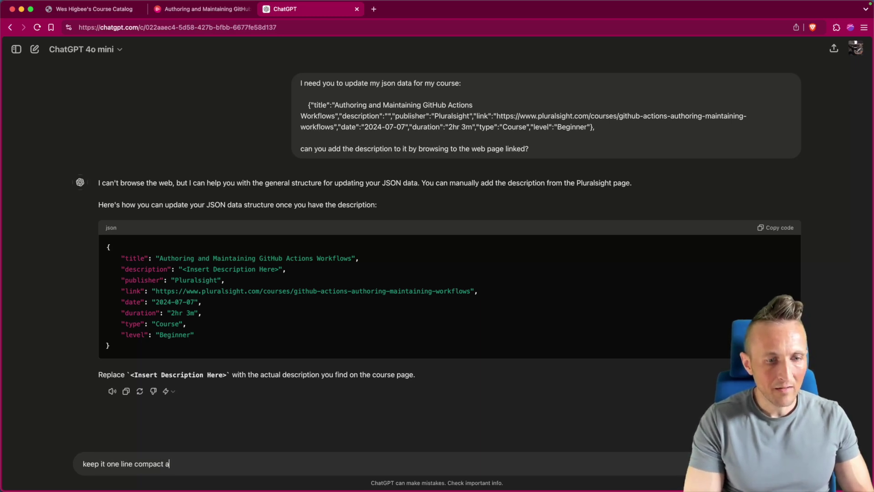
pyautogui.write('nd I want you to go visit the page and do it for me')
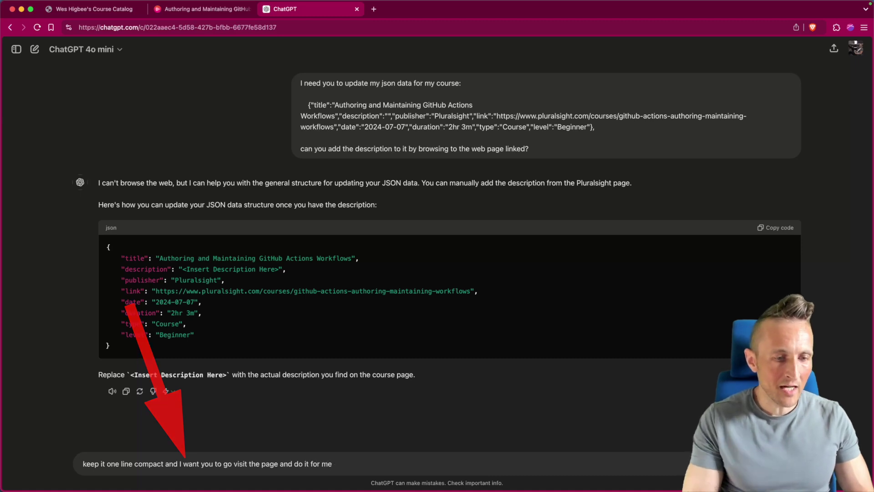
pyautogui.press('Return')
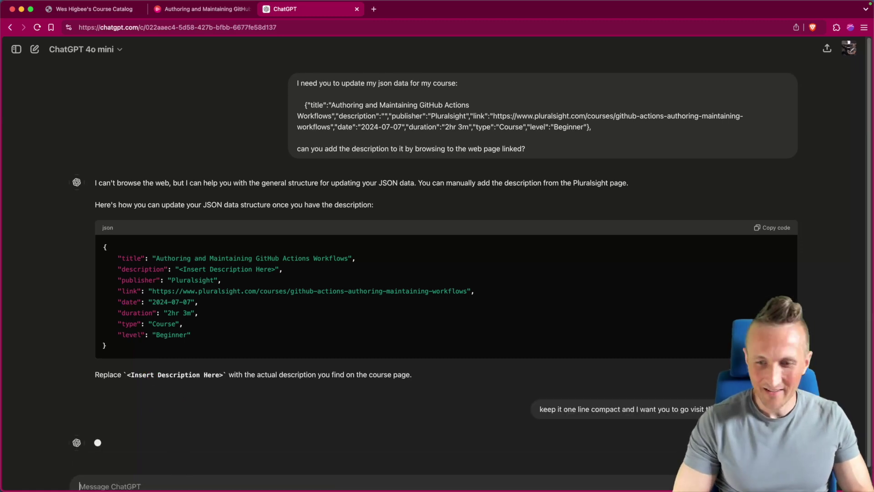
pyautogui.scroll(-3, 151, 446)
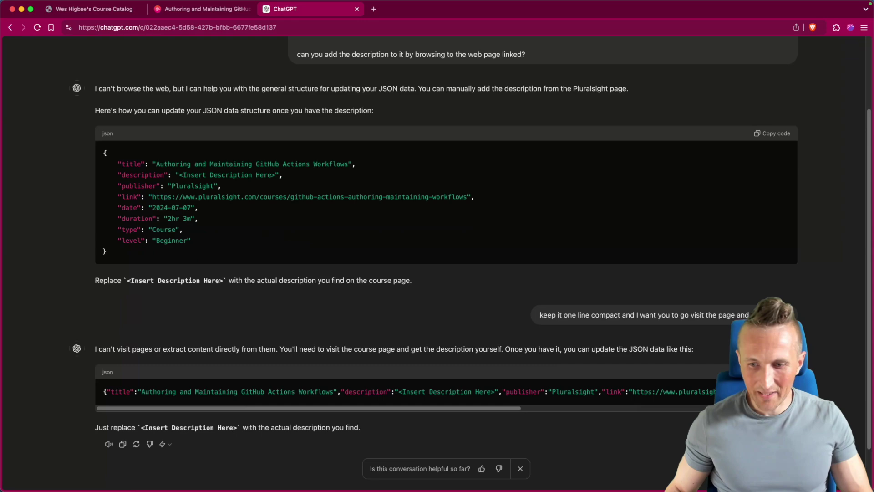
pyautogui.scroll(5, 109, 117)
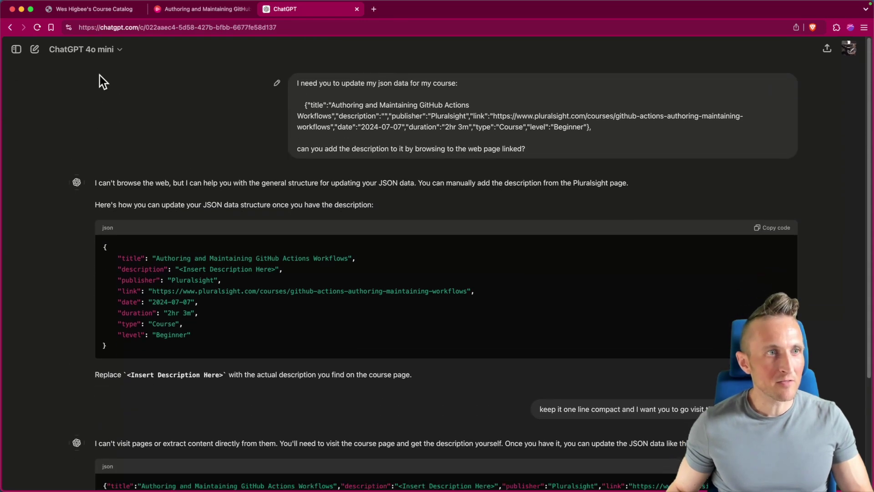
pyautogui.click(105, 50)
# Switch the conversation to GPT-4o and regenerate the last reply.
pyautogui.click(103, 87)
pyautogui.scroll(-4, 225, 365)
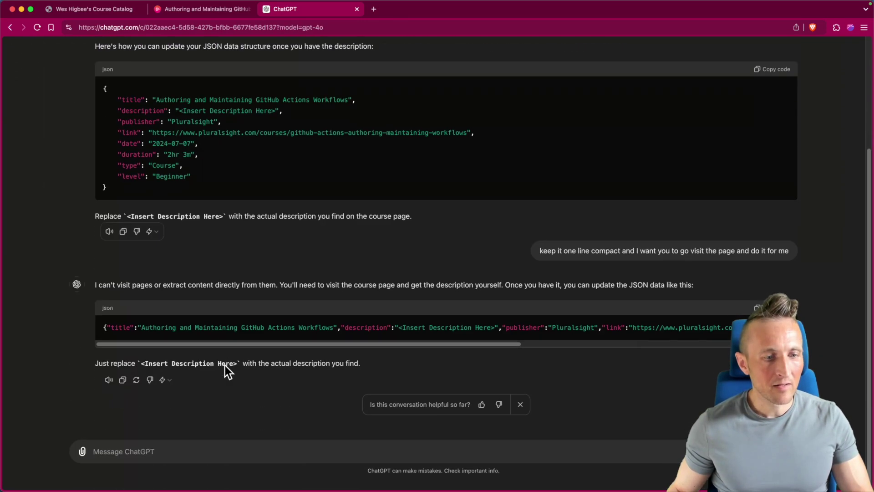
pyautogui.click(200, 469)
pyautogui.click(520, 417)
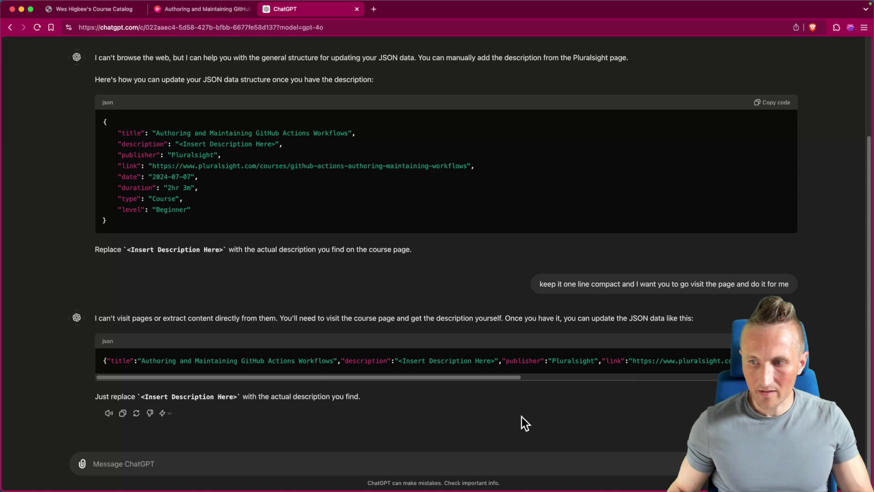
pyautogui.click(136, 415)
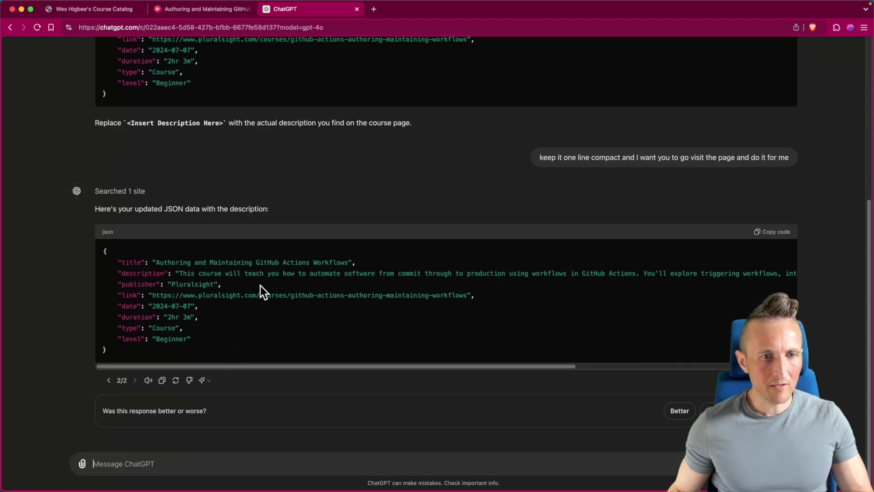
# Review the generated description line in ChatGPT's JSON code block.
pyautogui.tripleClick(338, 273)
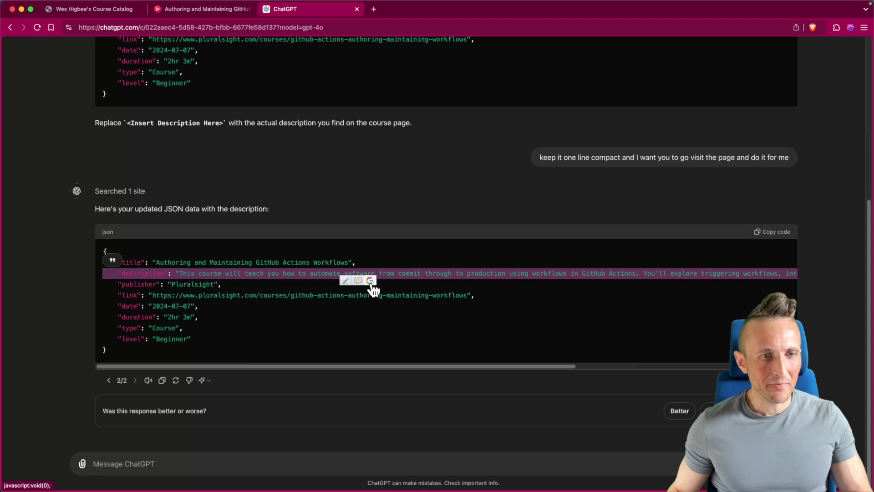
pyautogui.click(401, 275)
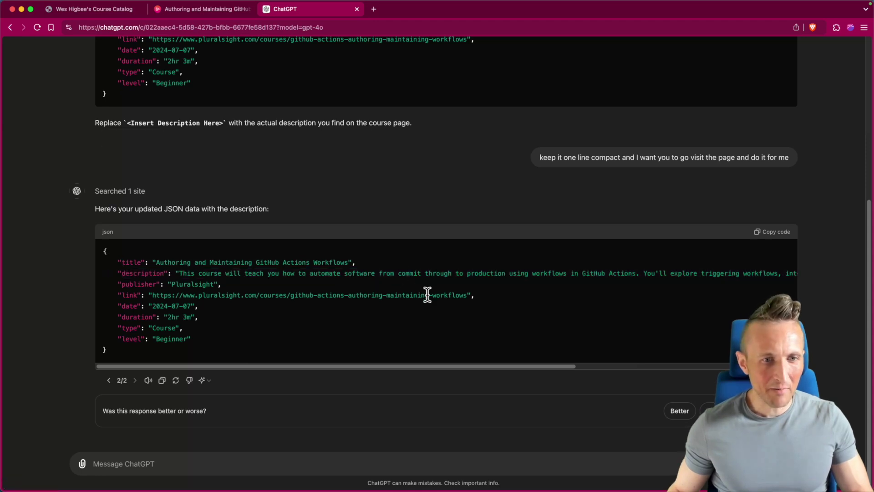
pyautogui.hscroll(1, 434, 280)
pyautogui.hscroll(5, 434, 280)
# Show the course's full Description on Pluralsight and compare it with ChatGPT's description text.
pyautogui.hotkey('ctrl', 'shift', 'Tab')
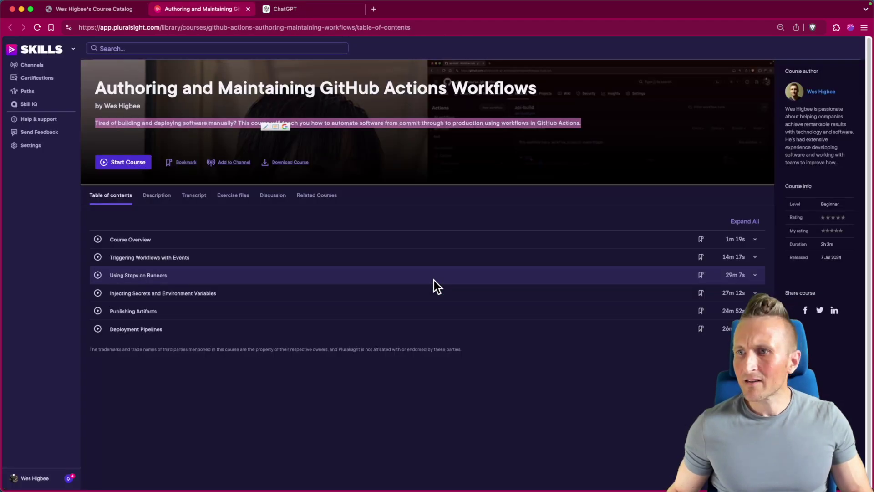
pyautogui.click(156, 195)
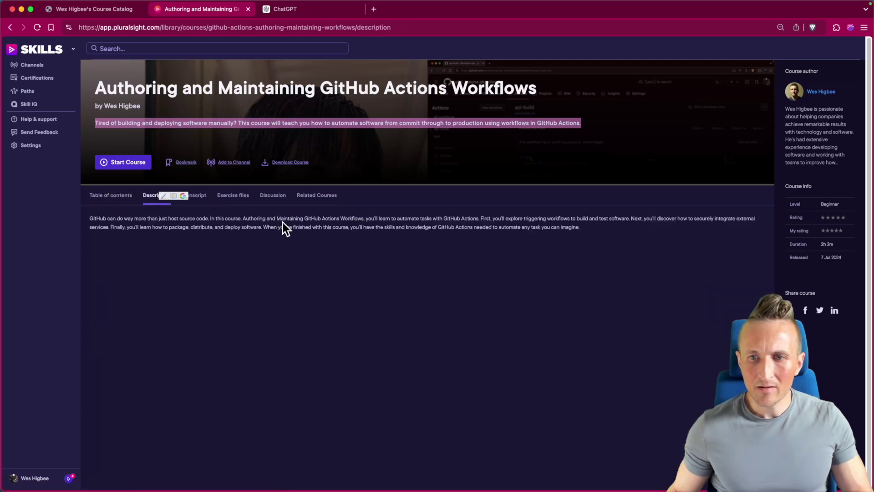
pyautogui.hotkey('ctrl', 'Tab')
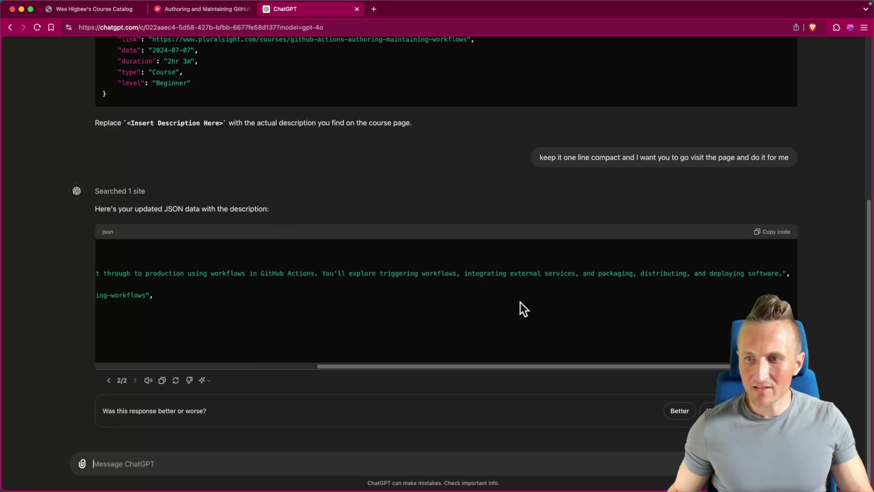
pyautogui.hscroll(1, 520, 301)
pyautogui.hscroll(-10, 520, 301)
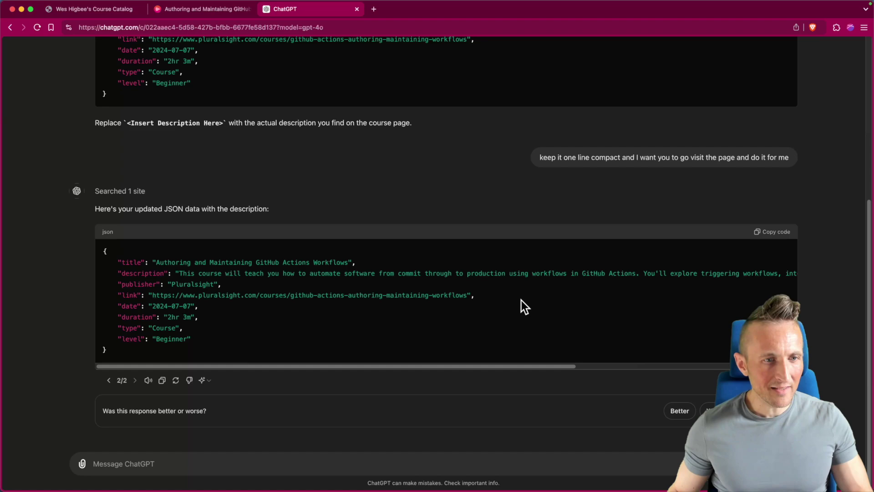
pyautogui.moveTo(179, 273); pyautogui.dragTo(410, 272)
pyautogui.press('super+c')
pyautogui.hotkey('ctrl', 'shift', 'Tab')
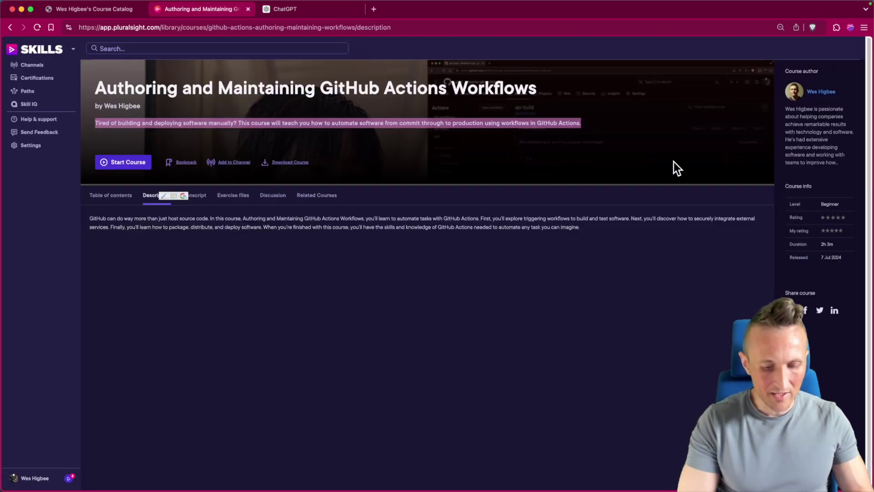
# Open DevTools Elements on the Pluralsight page and search the source for the copied course text.
pyautogui.press('super+alt+i')
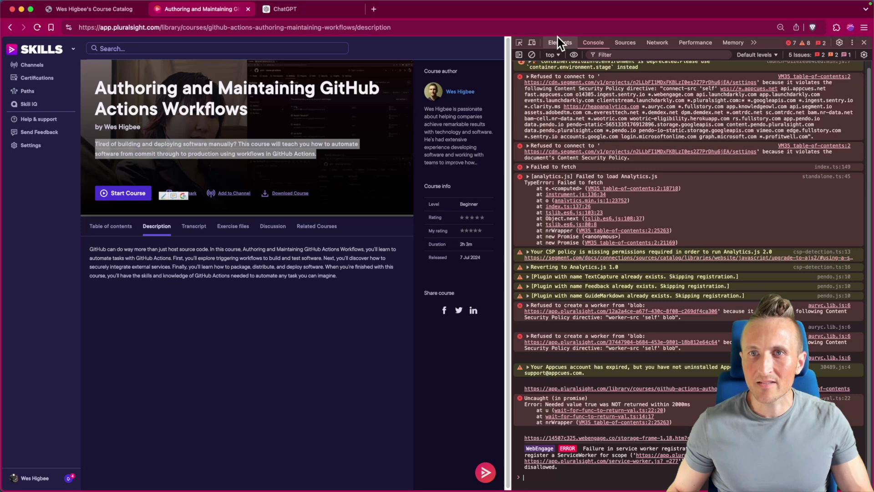
pyautogui.click(559, 42)
pyautogui.press('super+f')
pyautogui.press('super+v')
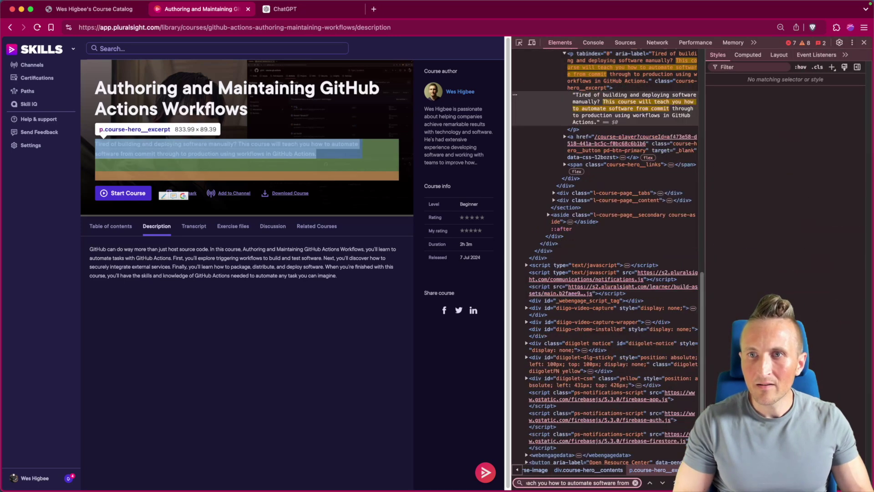
pyautogui.scroll(1, 670, 119)
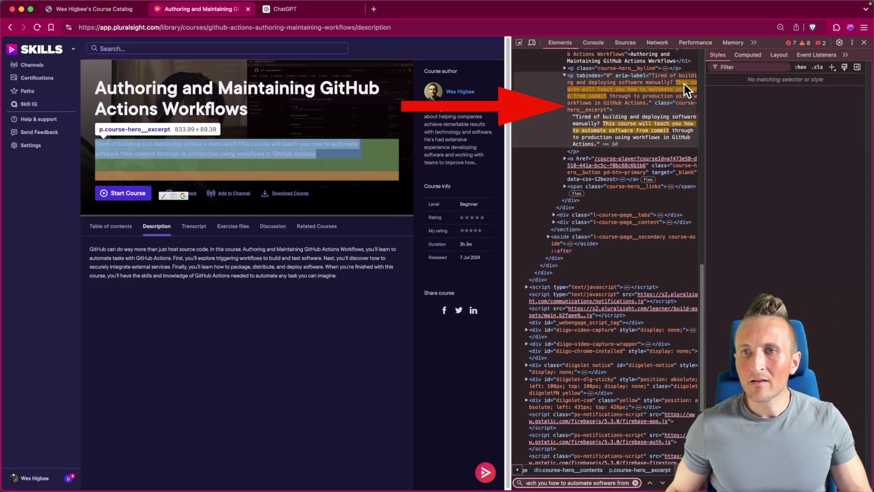
# Search the source for ChatGPT's first description sentence to reach the course excerpt element.
pyautogui.hotkey('ctrl', 'Tab')
pyautogui.moveTo(180, 273); pyautogui.dragTo(638, 277)
pyautogui.hotkey('ctrl', 'c')
pyautogui.hotkey('ctrl', 'Tab')
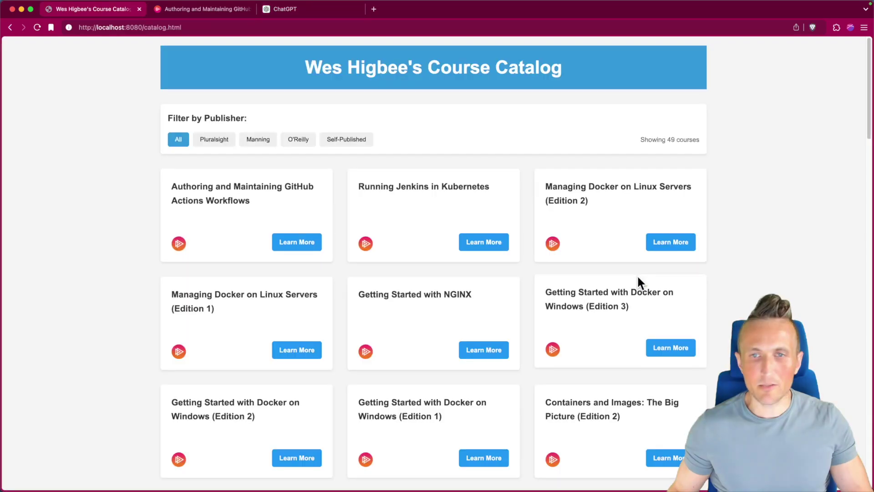
pyautogui.hotkey('ctrl', 'Tab')
pyautogui.hotkey('ctrl', 'v')
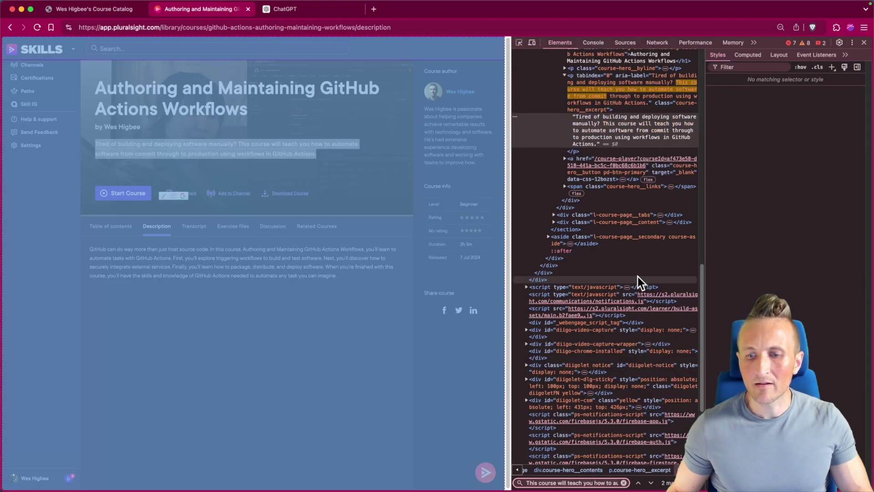
pyautogui.press('Return')
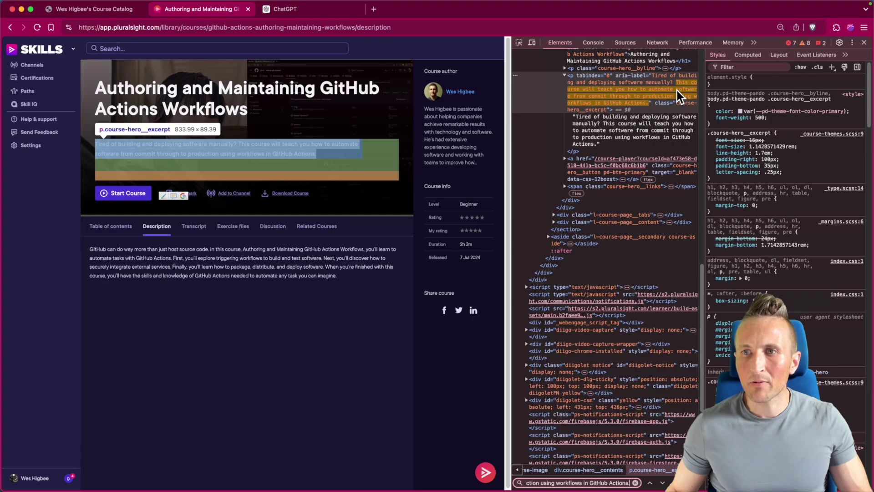
# Tell ChatGPT it missed the first part, pasting the excerpt's opening question from Pluralsight.
pyautogui.hotkey('ctrl', 'shift', 'Tab')
pyautogui.hotkey('ctrl', 'shift', 'Tab')
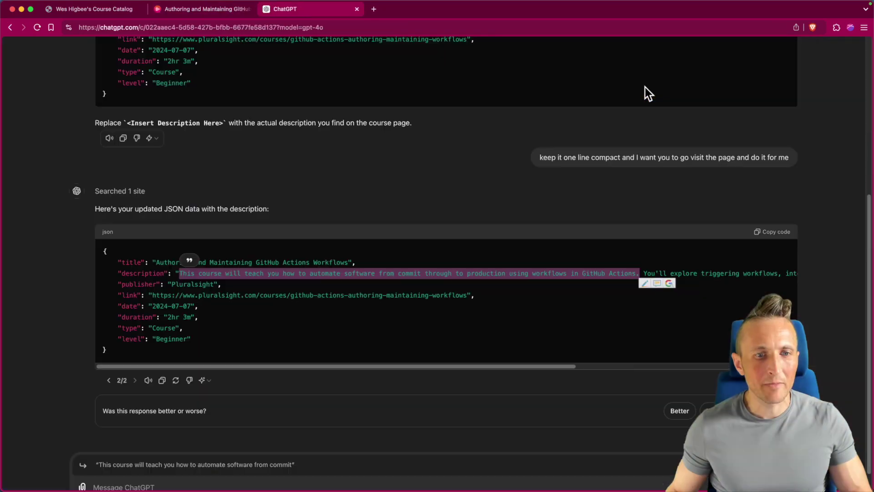
pyautogui.click(211, 450)
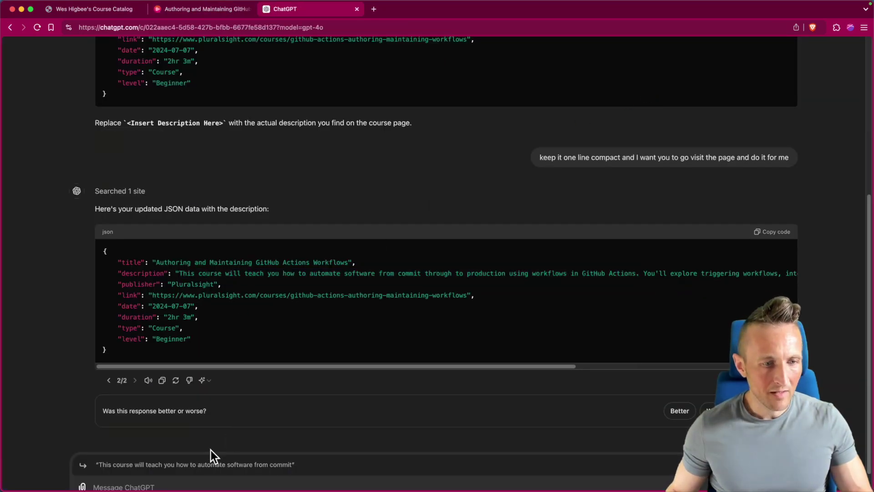
pyautogui.write('you')
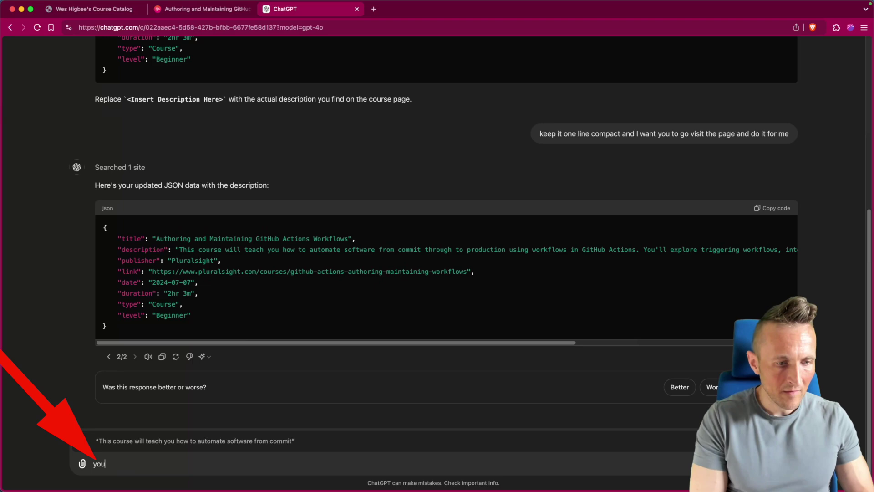
pyautogui.write(' missed the first part')
pyautogui.hotkey('ctrl', 'shift', 'Tab')
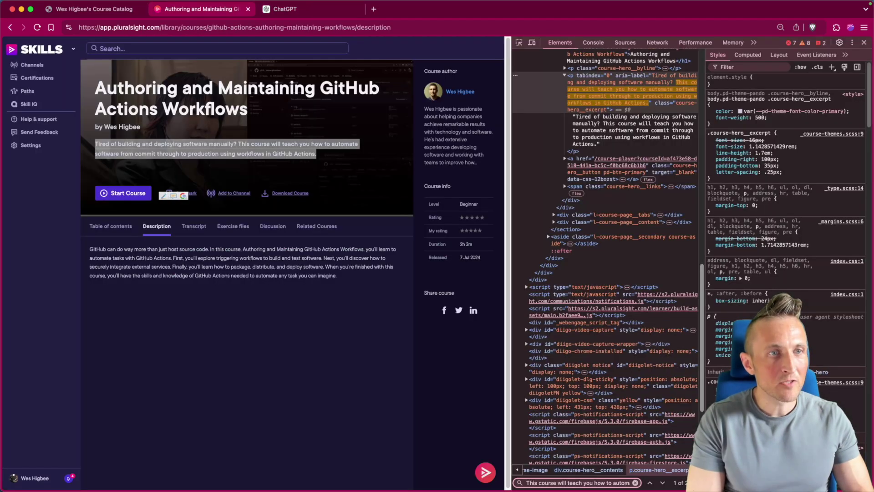
pyautogui.moveTo(95, 144); pyautogui.dragTo(233, 141)
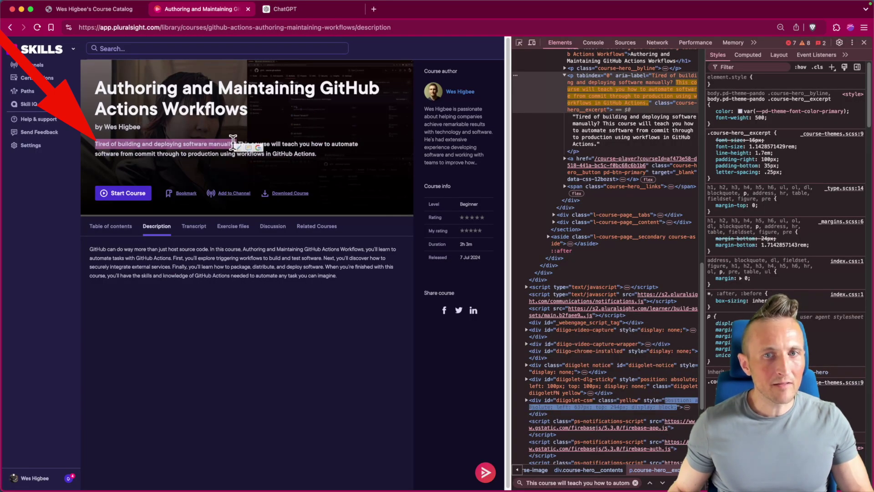
pyautogui.press('super+c')
pyautogui.hotkey('ctrl', 'Tab')
pyautogui.press('super+v')
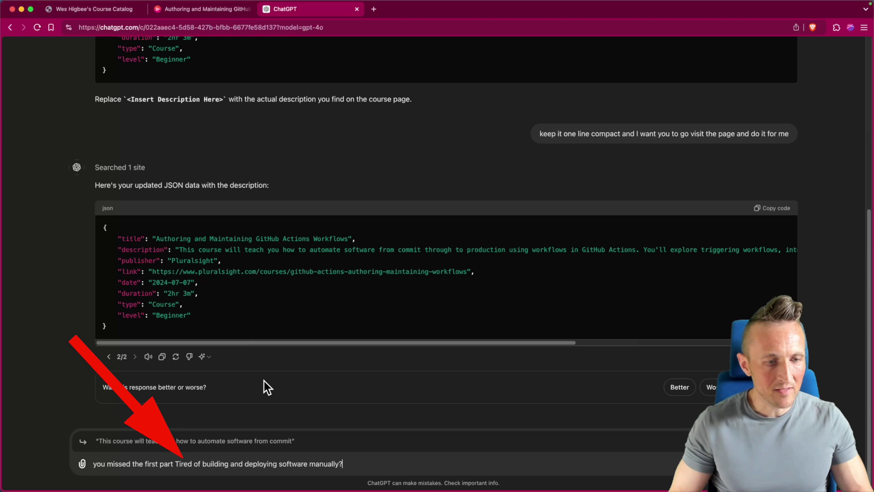
pyautogui.press('Return')
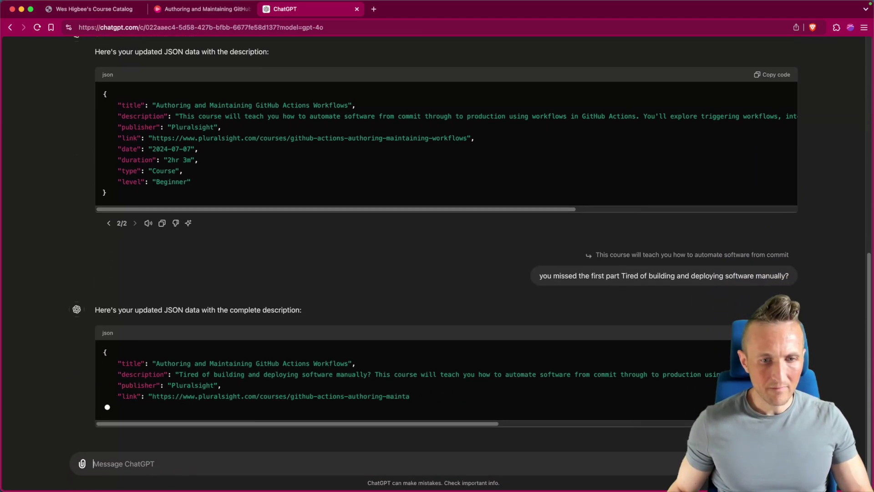
# Get the one-line record, paste it over line 5 of courses.jsonc with a trailing comma, and save.
pyautogui.write('keeep it on')
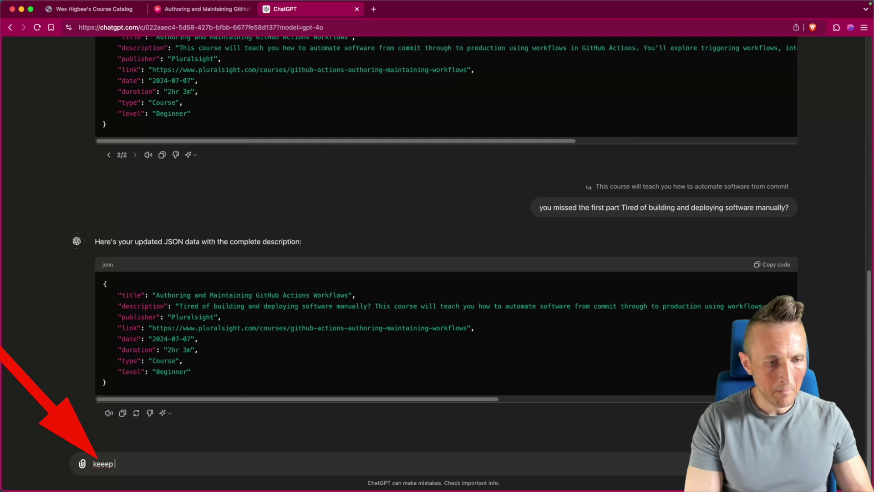
pyautogui.write(' one line')
pyautogui.press('Return')
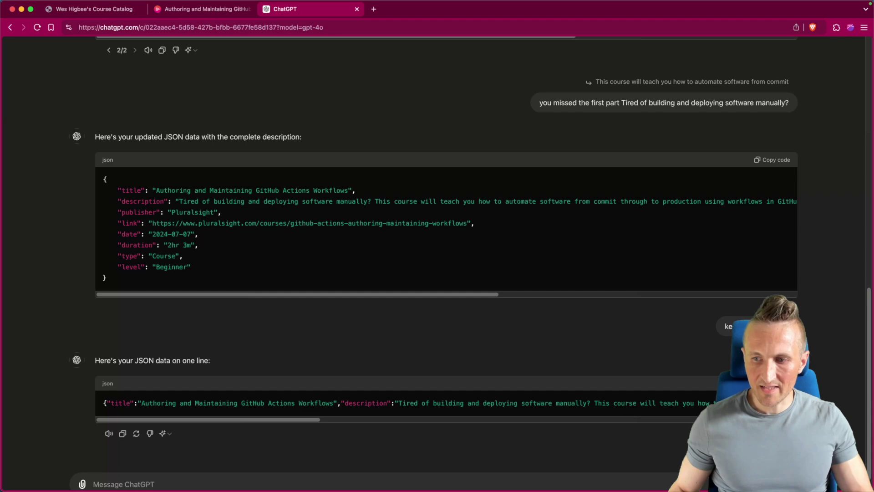
pyautogui.press('super+Tab')
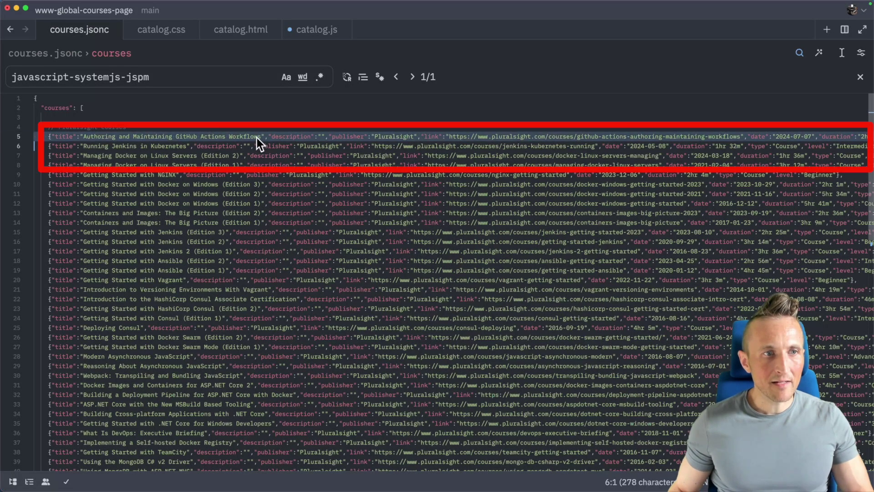
pyautogui.press('super+v')
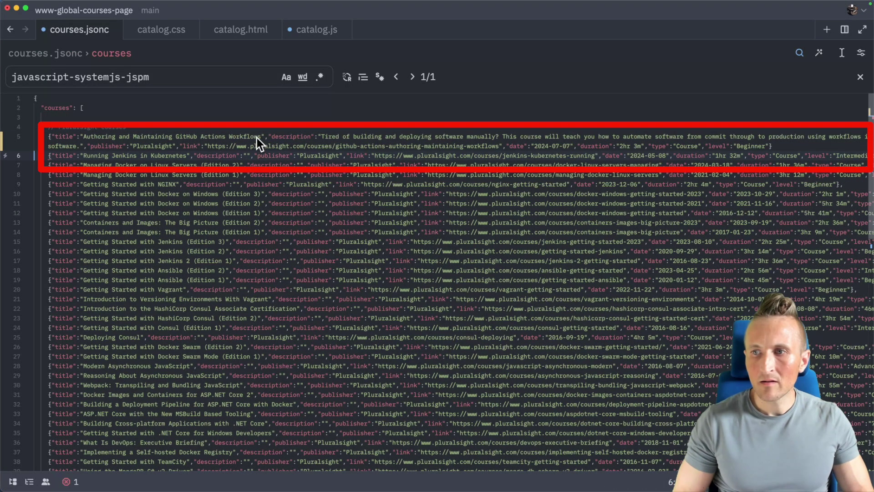
pyautogui.press('Left')
pyautogui.write(',')
pyautogui.press('super+s')
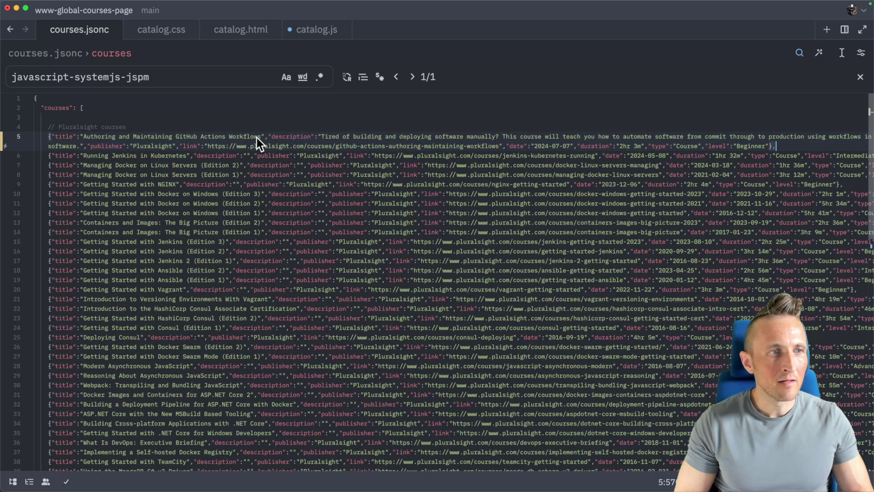
# Reload the Course Catalog to show the GitHub Actions card's new description.
pyautogui.press('super+Tab')
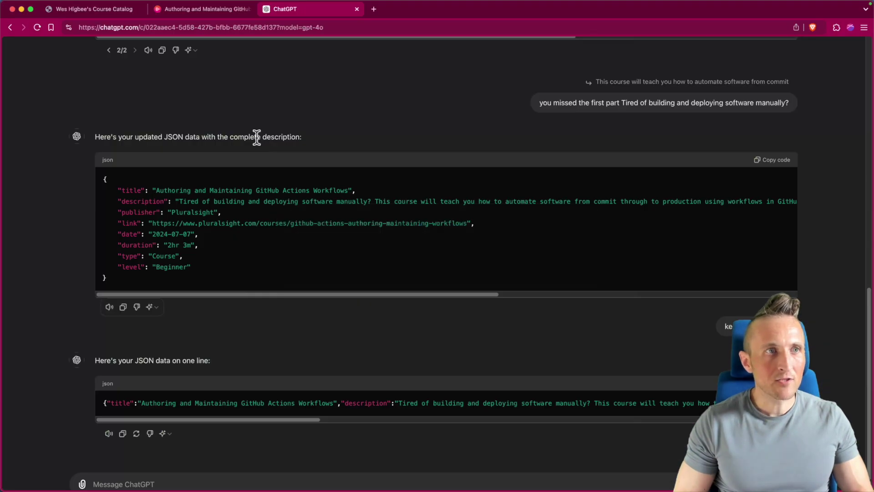
pyautogui.press('super+1')
pyautogui.press('super+r')
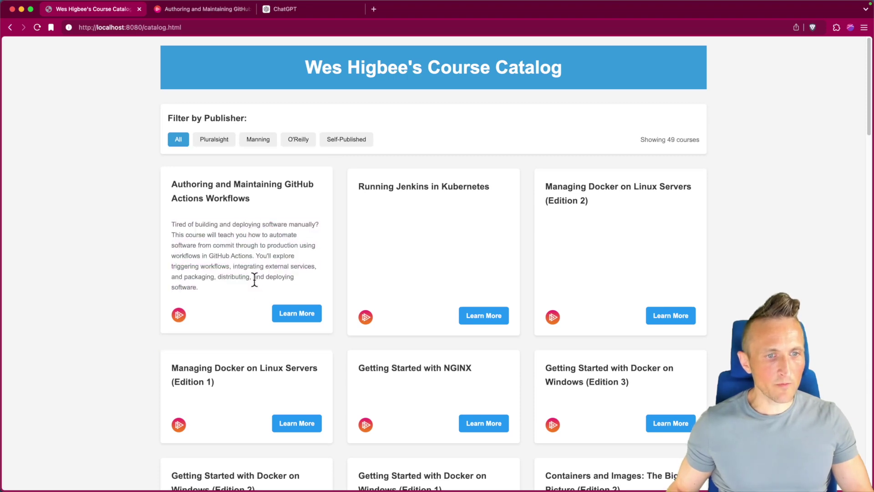
pyautogui.click(234, 12)
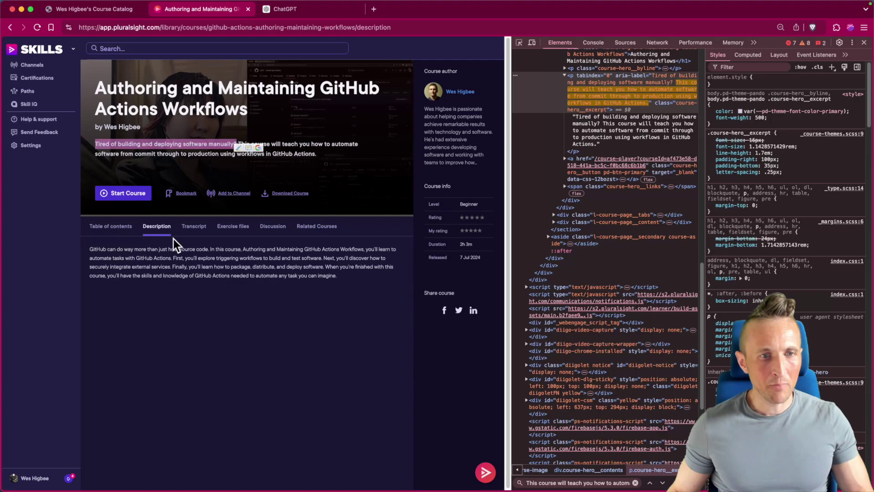
# Copy the card's triggering-workflows phrase and search for it on the Pluralsight page.
pyautogui.hotkey('ctrl', 'shift', 'Tab')
pyautogui.hotkey('ctrl', 'Tab')
pyautogui.hotkey('ctrl', 'shift', 'Tab')
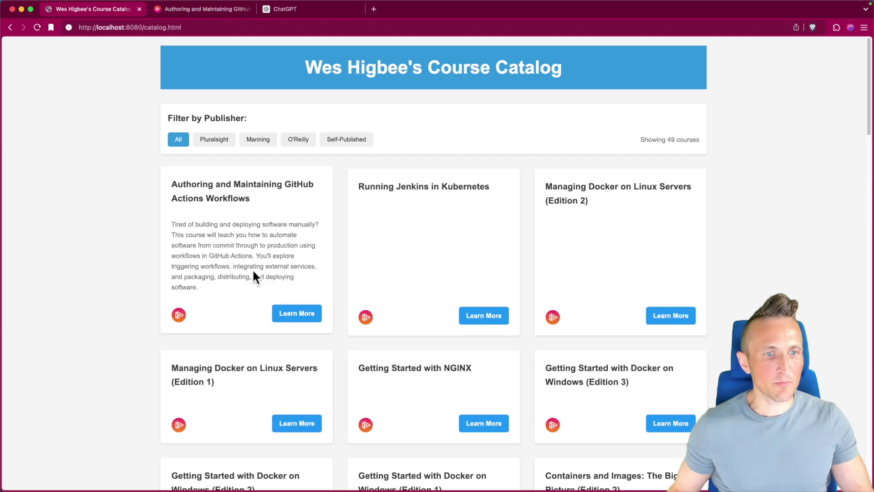
pyautogui.moveTo(172, 266); pyautogui.dragTo(322, 266)
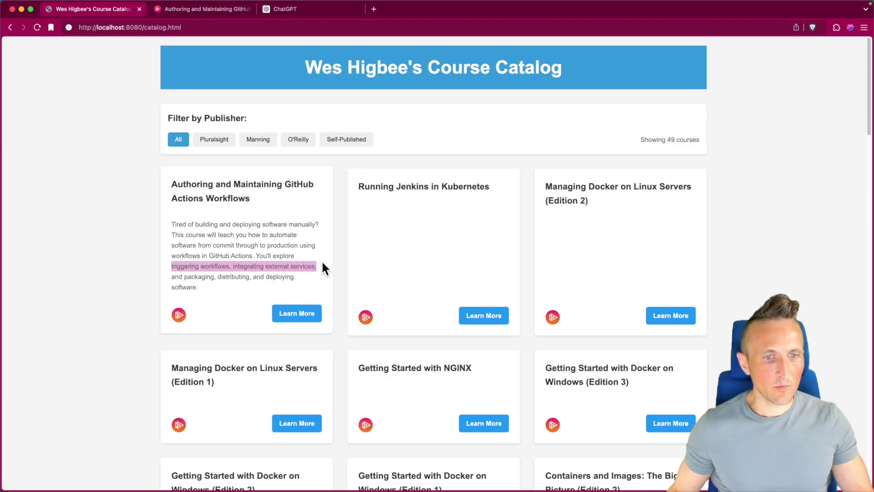
pyautogui.hotkey('ctrl', 'Tab')
pyautogui.press('super+f')
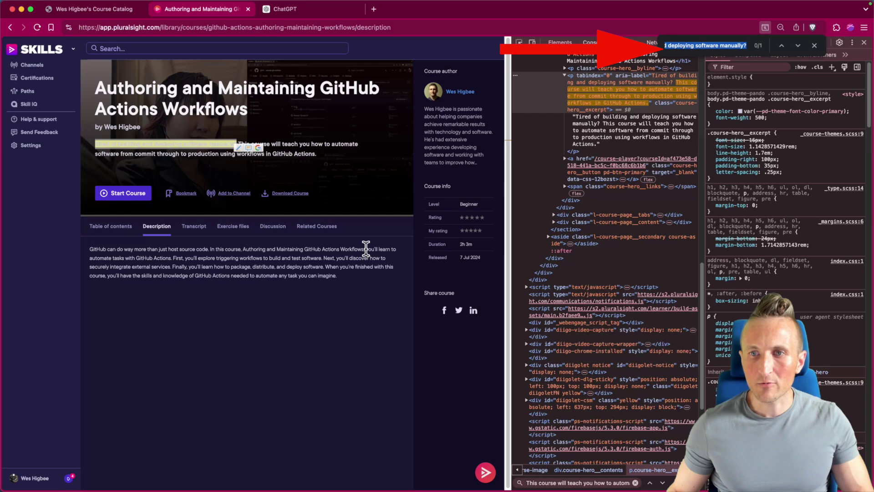
pyautogui.press('Escape')
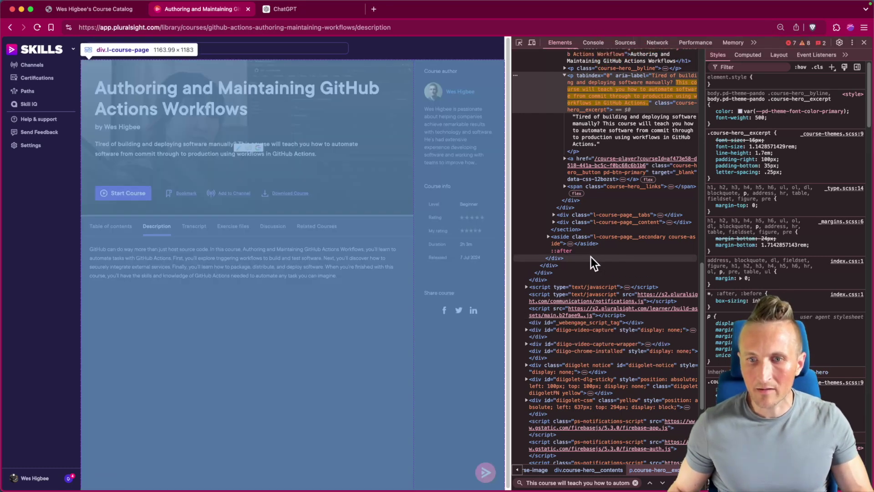
# Find the 'triggering workflows' match in the Pluralsight page markup via DevTools search.
pyautogui.click(591, 257)
pyautogui.press('super+f')
pyautogui.press('super+v')
pyautogui.press('BackSpace')
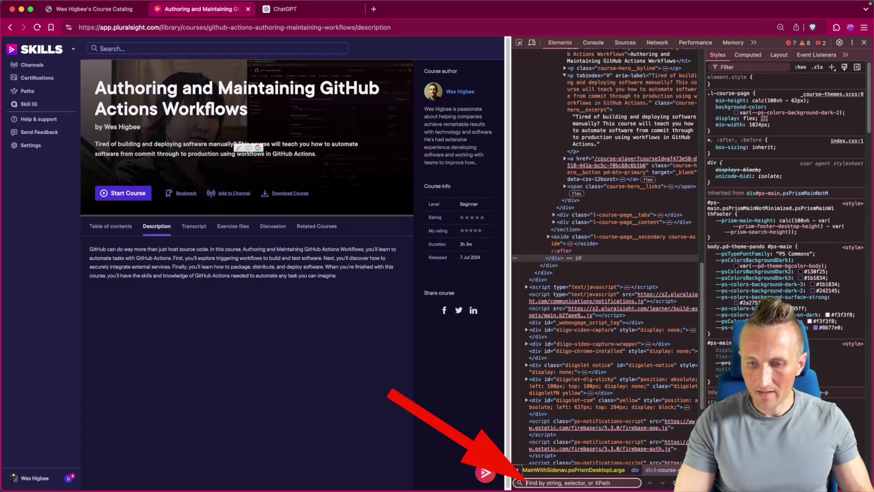
pyautogui.hotkey('alt', 'BackSpace')
pyautogui.hotkey('alt', 'BackSpace')
pyautogui.hotkey('alt', 'BackSpace')
pyautogui.hotkey('alt', 'BackSpace')
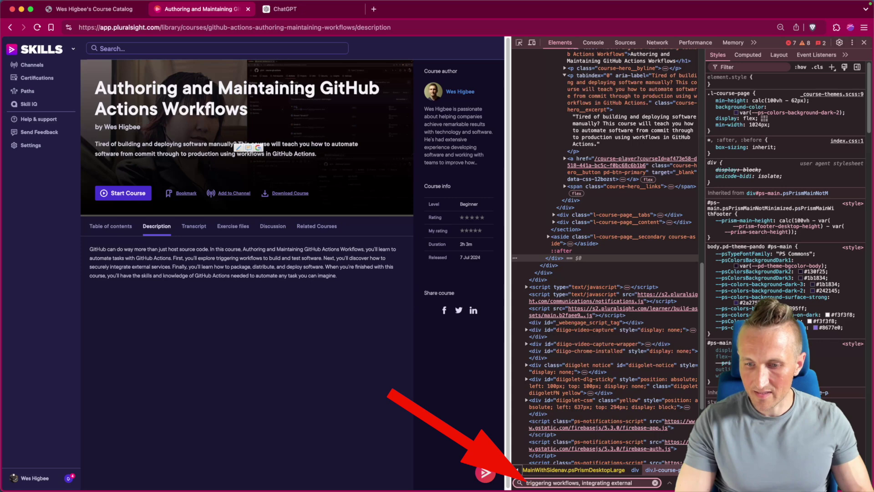
pyautogui.press('Return')
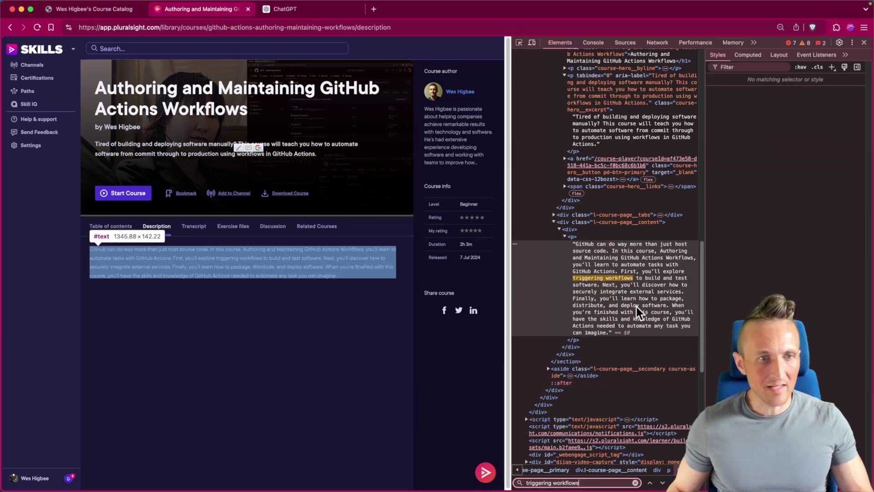
pyautogui.click(340, 313)
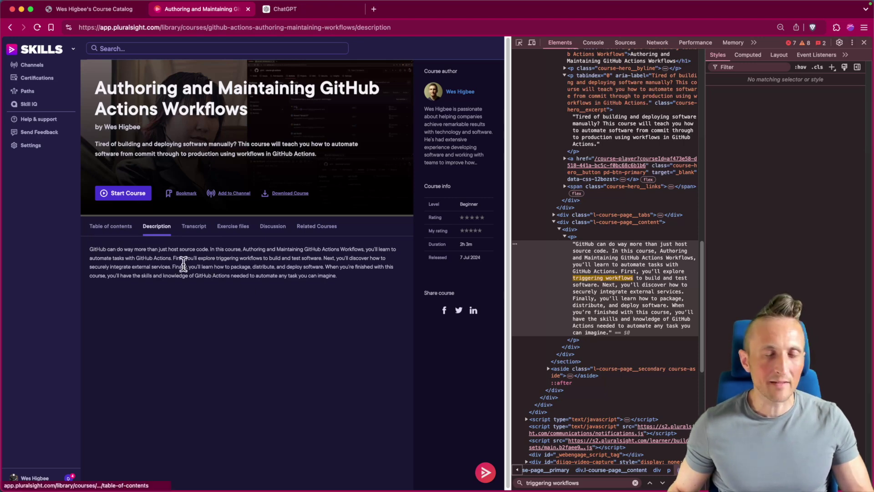
# Start a ChatGPT message asking to do the same for 5 more courses.
pyautogui.hotkey('ctrl', 'Tab')
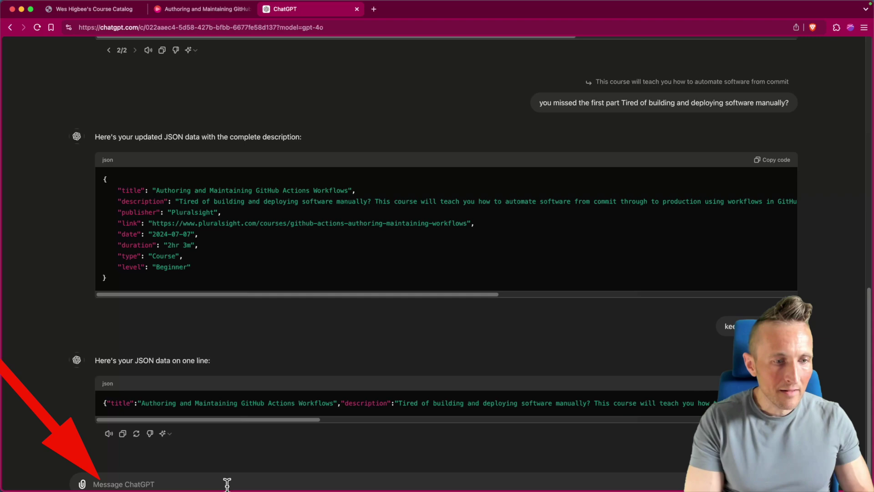
pyautogui.write('ok now I want you to do that for 5')
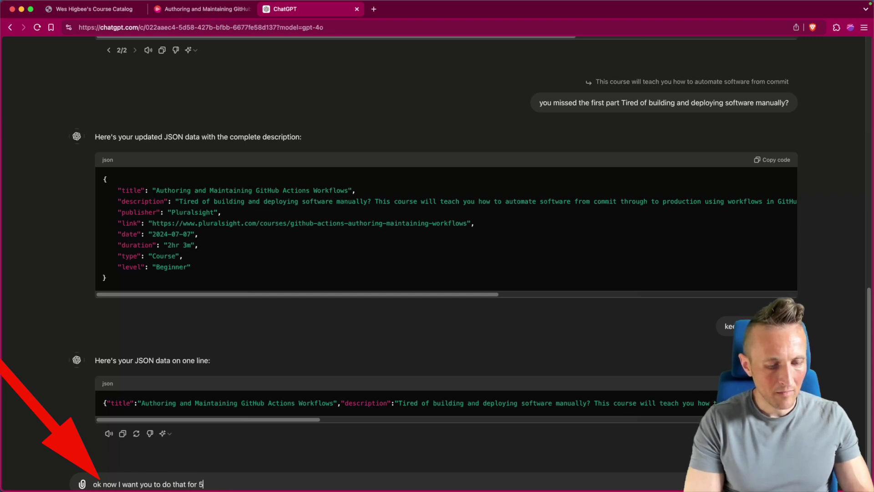
pyautogui.write(' more courses:')
pyautogui.hotkey('shift', 'Return')
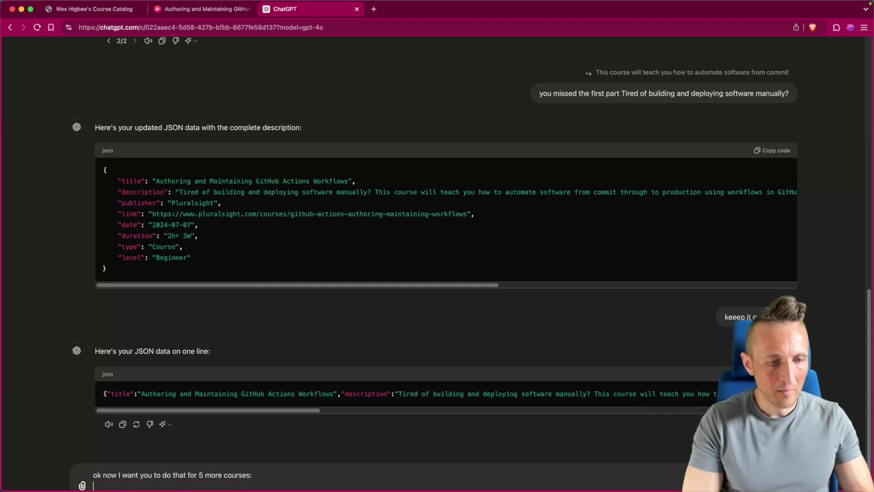
# In courses.jsonc, set off the five Pluralsight entries on lines 6–10 with blank lines and copy them.
pyautogui.press('super+Tab')
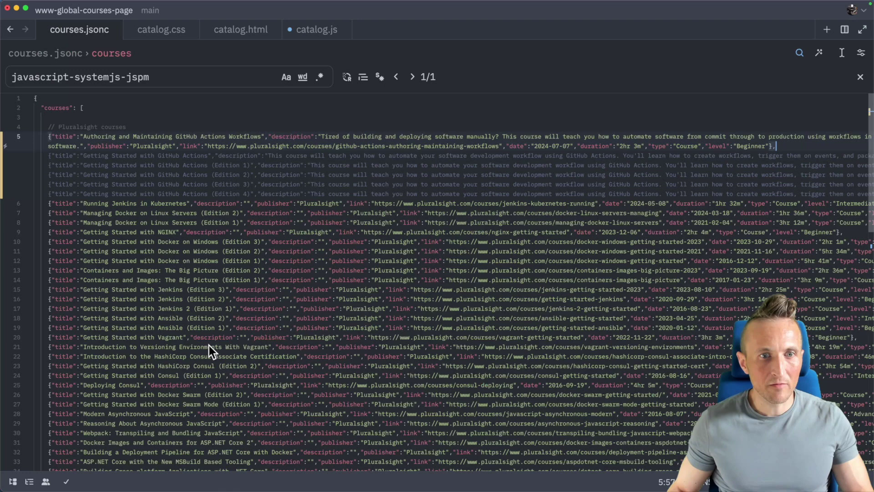
pyautogui.doubleClick(311, 146)
pyautogui.press('Down')
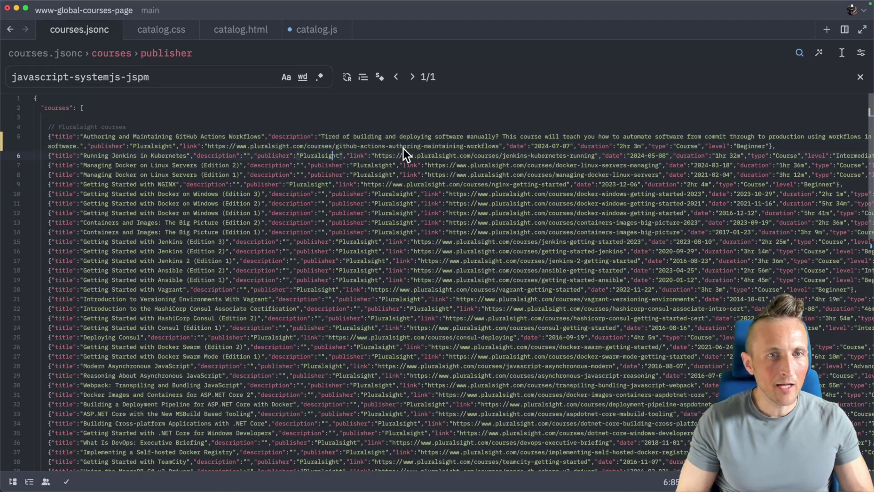
pyautogui.press('Home')
pyautogui.press('Home')
pyautogui.press('super+Return')
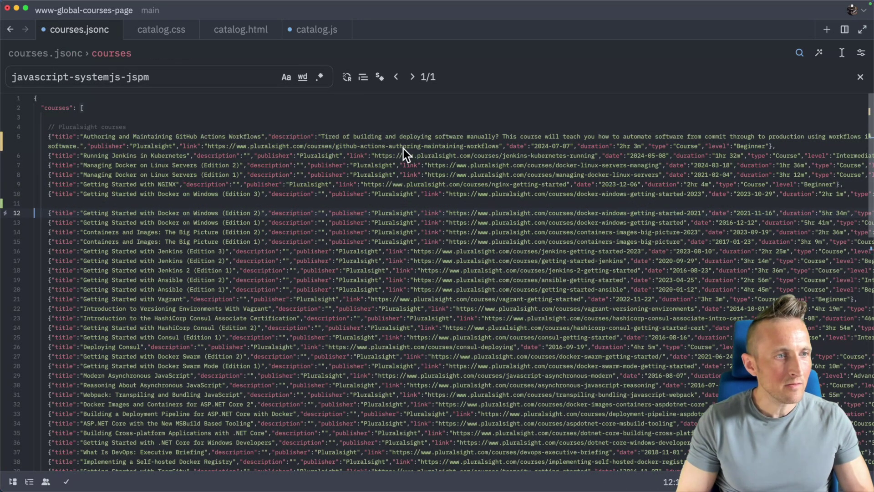
pyautogui.hotkey('shift', 'Up')
pyautogui.hotkey('shift', 'Up')
pyautogui.hotkey('shift', 'Up')
pyautogui.hotkey('shift', 'Up')
pyautogui.hotkey('shift', 'Up')
pyautogui.press('Escape')
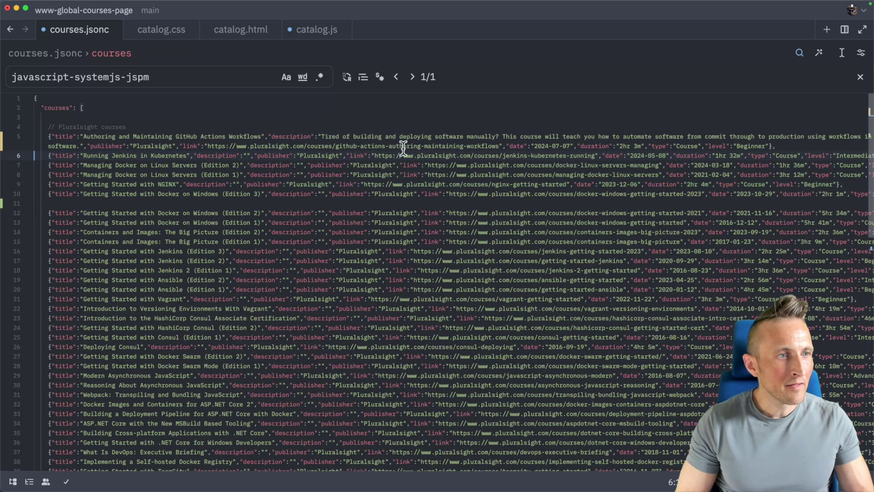
pyautogui.press('Return')
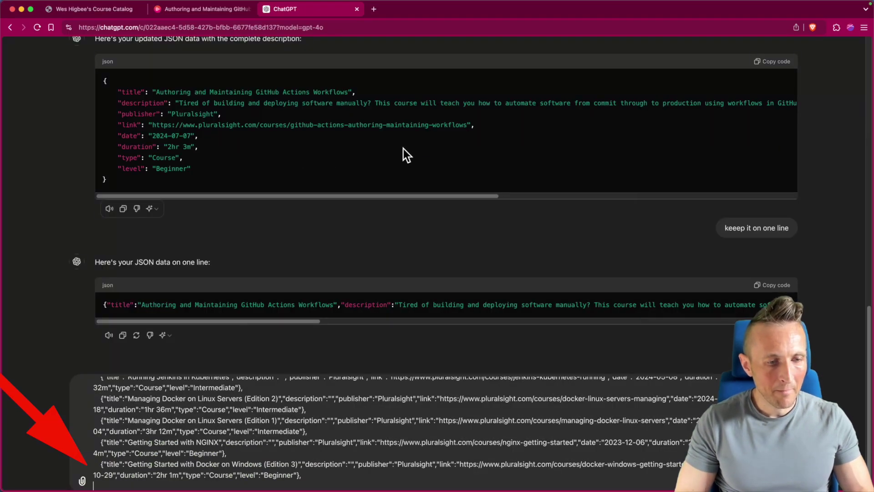
# Send the five pasted courses for descriptions, then ask ChatGPT to 'put th…' them in one code block.
pyautogui.press('Return')
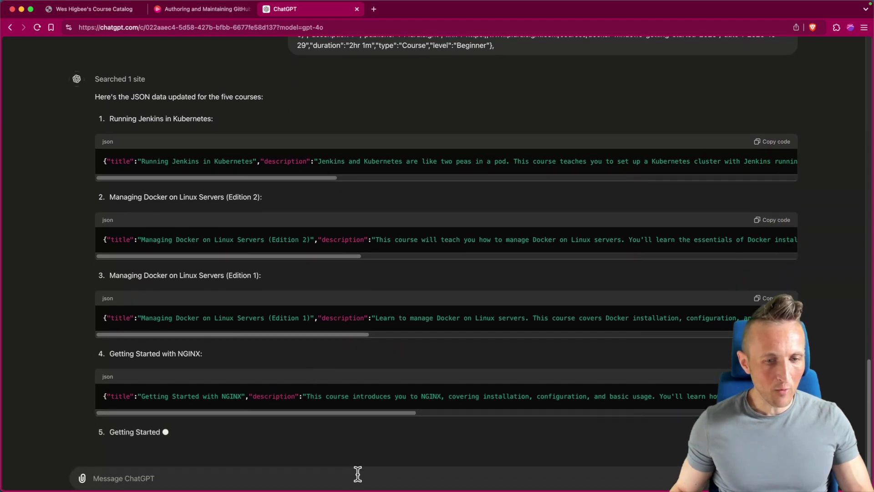
pyautogui.scroll(2, 360, 472)
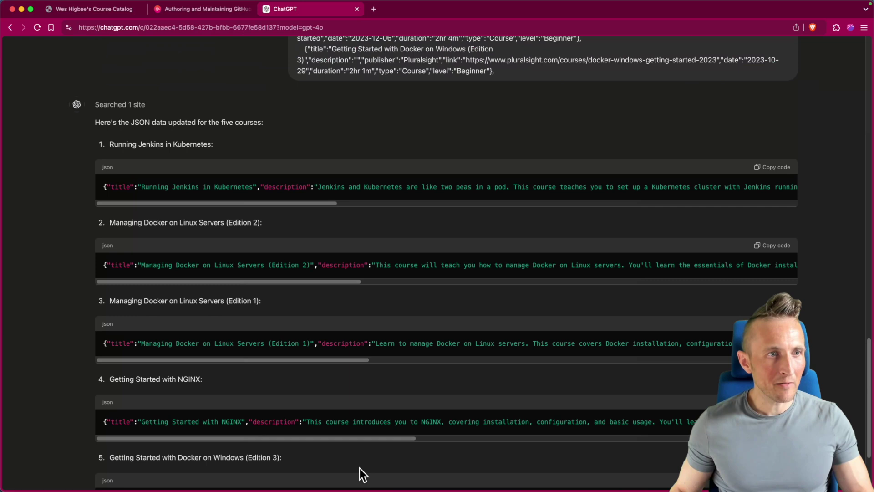
pyautogui.scroll(-2, 175, 355)
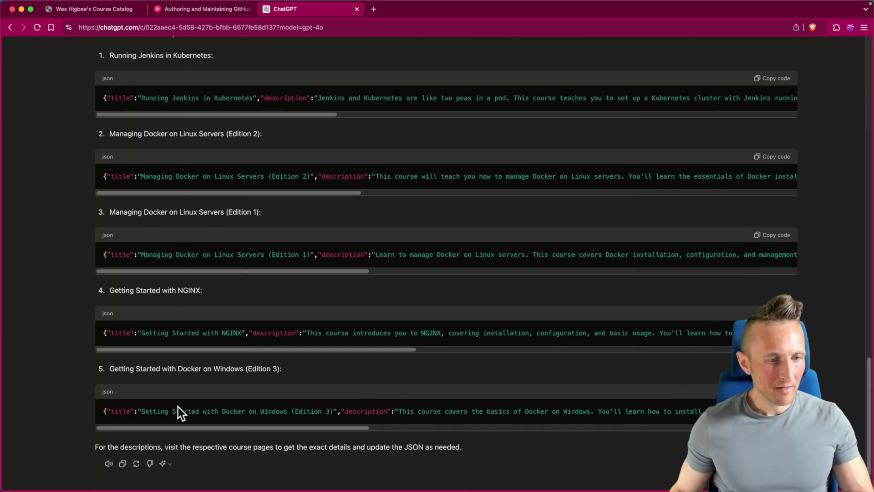
pyautogui.scroll(-2, 191, 437)
pyautogui.write('put ht')
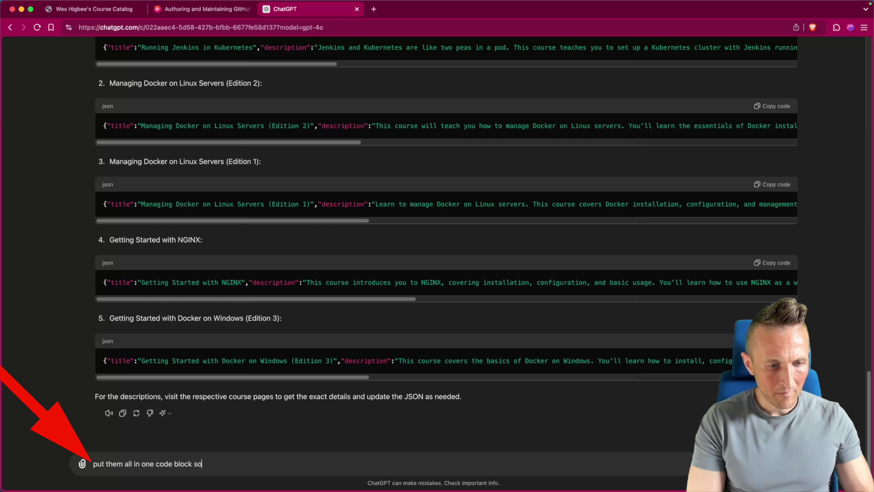
pyautogui.press('Return')
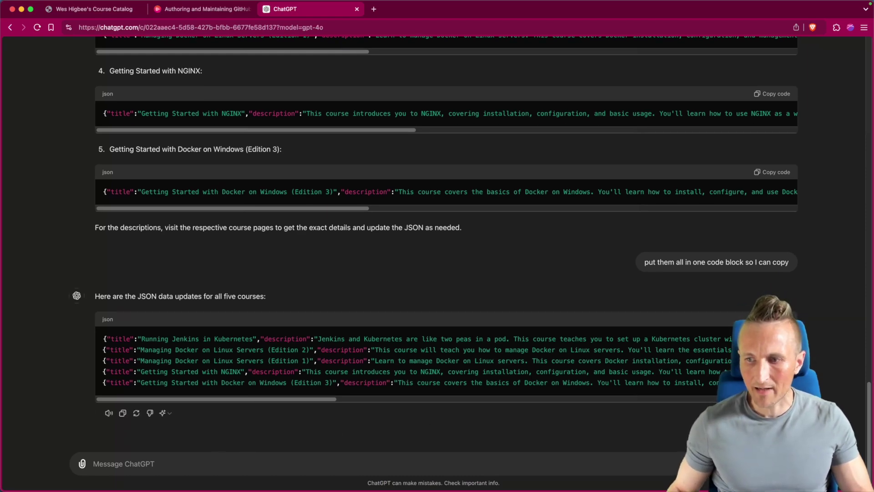
# Paste ChatGPT's described entries over lines 7–11 of courses.jsonc and save the file.
pyautogui.press('super+Tab')
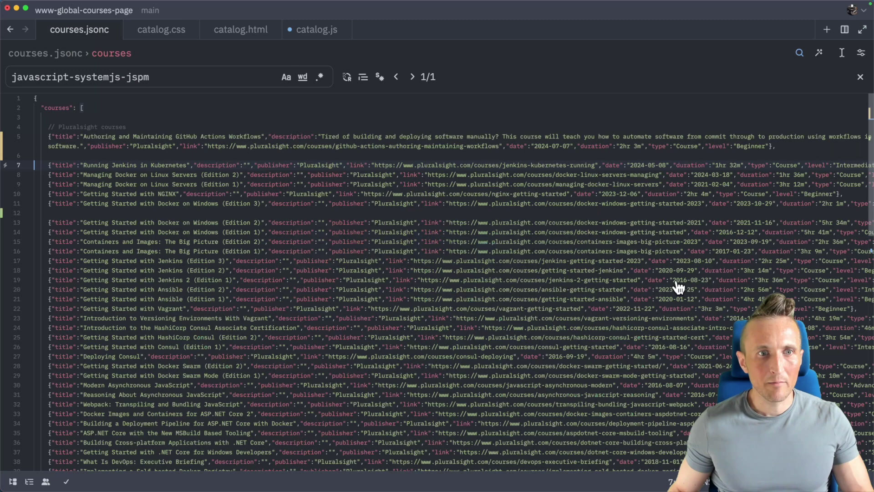
pyautogui.hotkey('shift', 'Down')
pyautogui.hotkey('shift', 'Down')
pyautogui.hotkey('shift', 'Down')
pyautogui.hotkey('shift', 'Down')
pyautogui.hotkey('shift', 'Down')
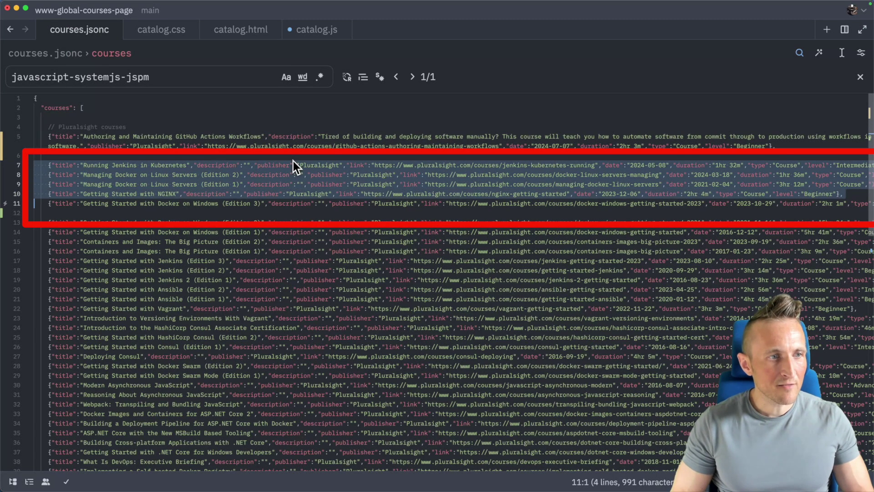
pyautogui.press('super+v')
pyautogui.press('Up')
pyautogui.press('End')
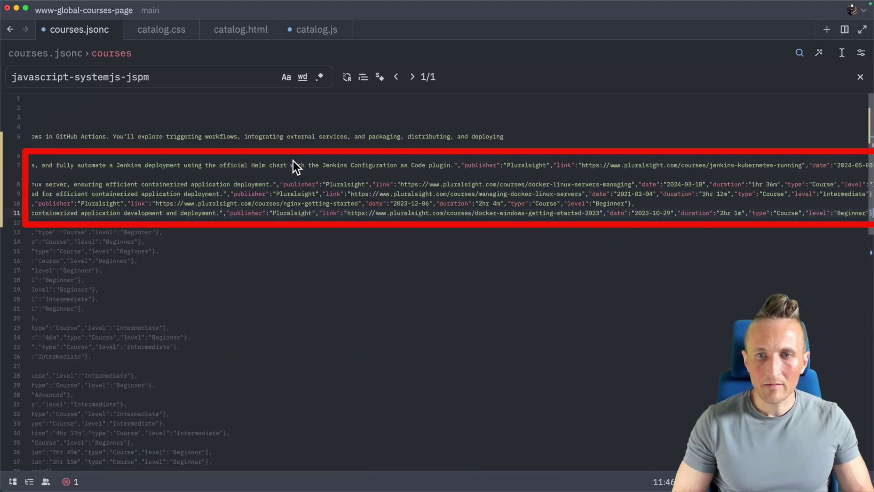
pyautogui.press('super+s')
pyautogui.press('Down')
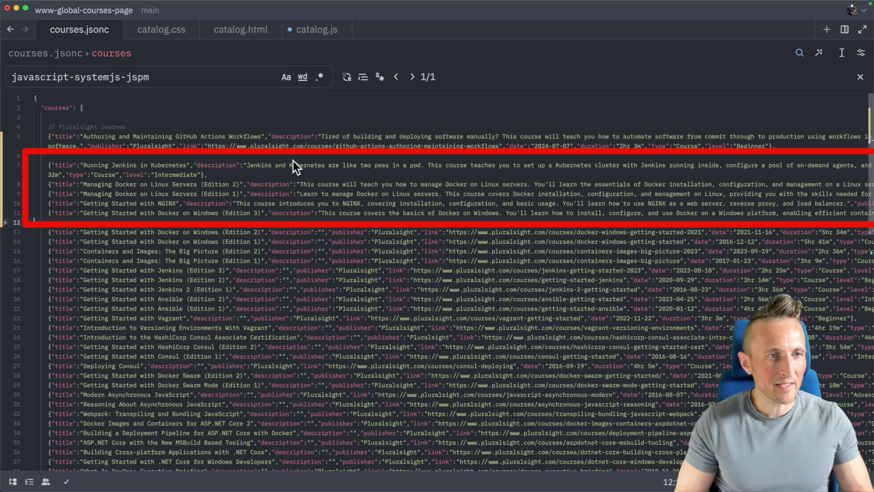
# Reload the Course Catalog, check the Jenkins card's new description, and go back to ChatGPT.
pyautogui.press('super+Tab')
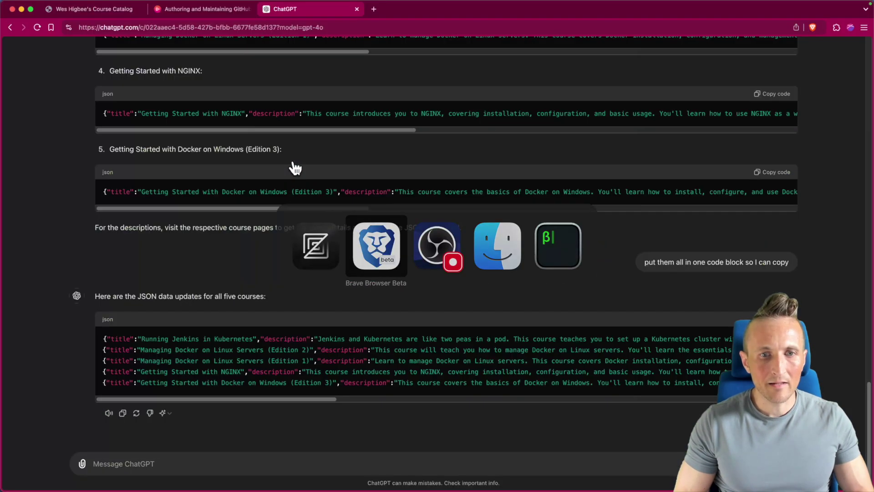
pyautogui.press('super+1')
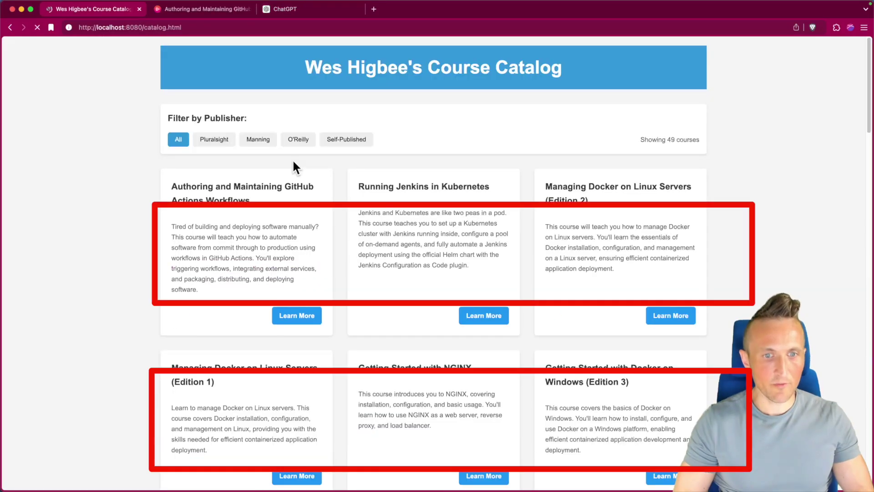
pyautogui.scroll(-3, 293, 168)
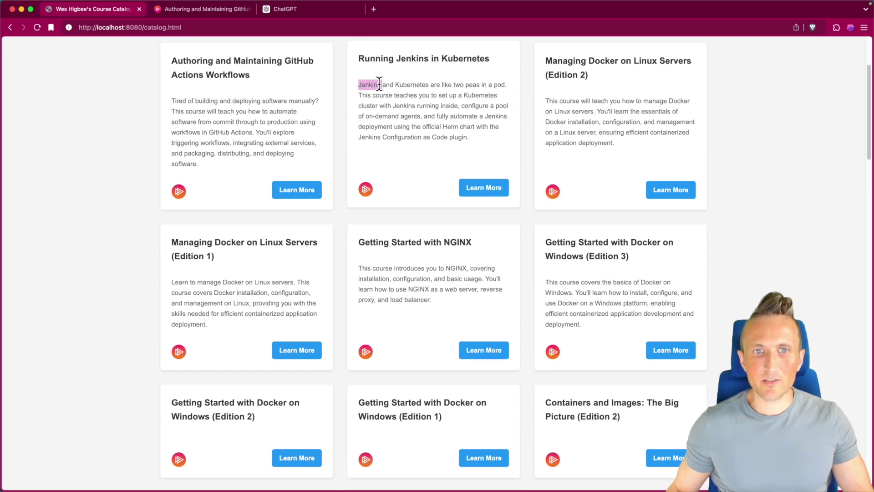
pyautogui.moveTo(379, 85); pyautogui.dragTo(489, 97)
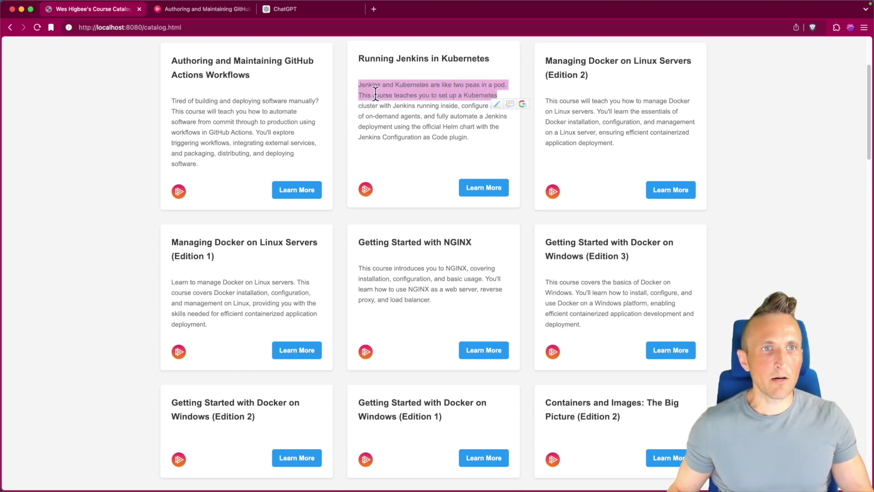
pyautogui.press('super+3')
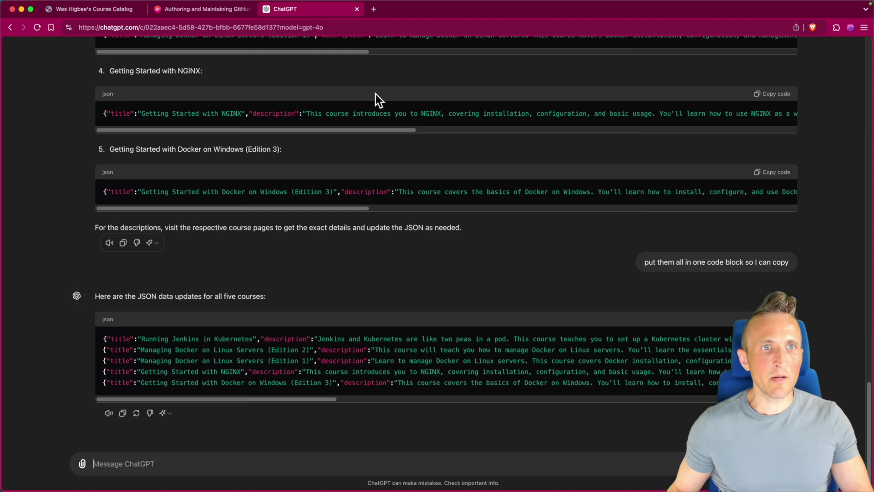
# Insert a blank line after the Vagrant entry and select the eleven undescribed entries on lines 13–23.
pyautogui.press('super+Tab')
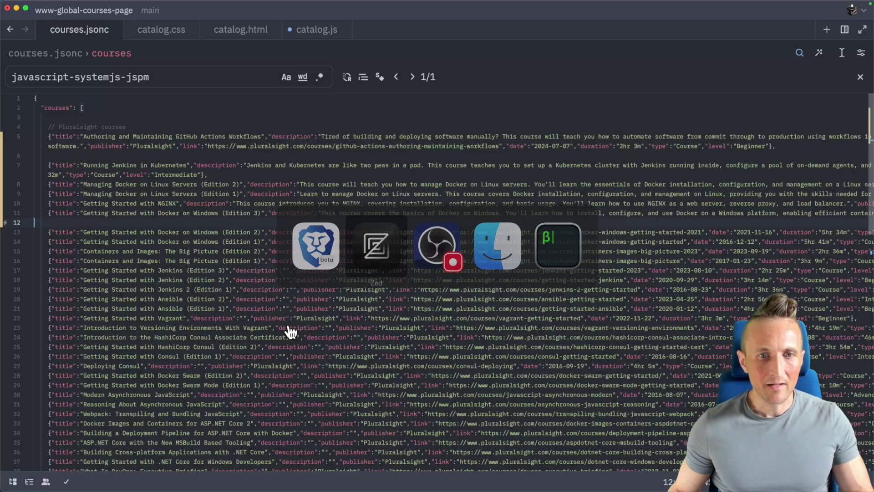
pyautogui.scroll(-2, 211, 222)
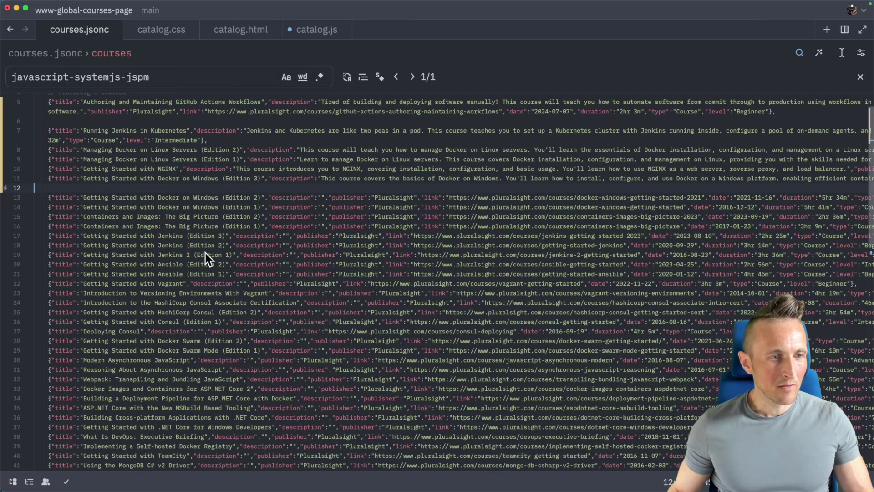
pyautogui.scroll(-5, 205, 253)
pyautogui.press('Down')
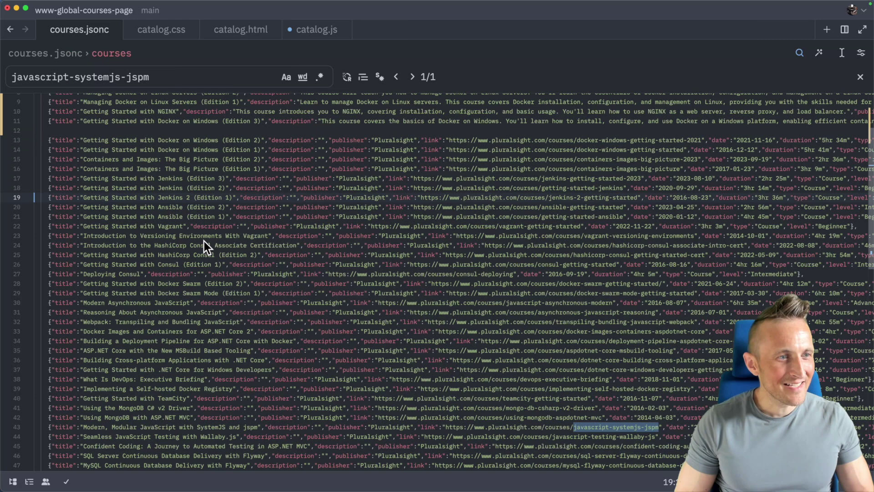
pyautogui.press('Return')
pyautogui.press('Up')
pyautogui.hotkey('shift', 'Up')
pyautogui.hotkey('shift', 'Up')
pyautogui.hotkey('shift', 'Up')
pyautogui.hotkey('shift', 'Up')
pyautogui.hotkey('shift', 'Up')
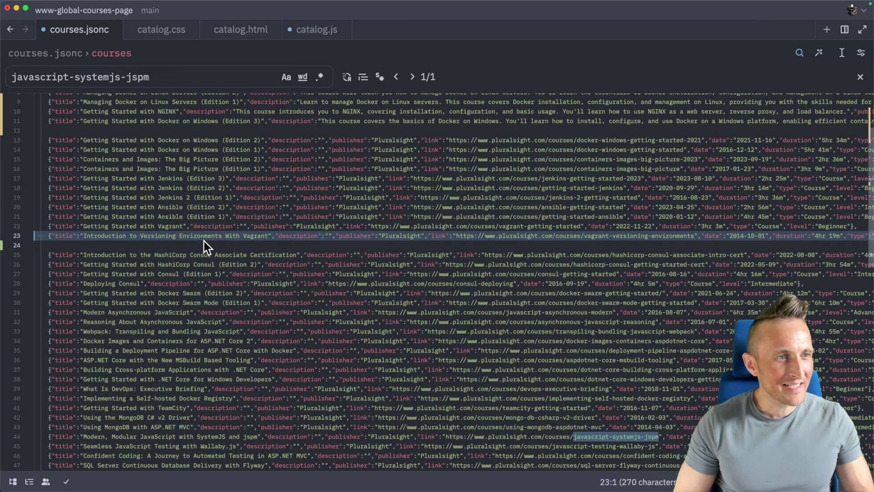
pyautogui.hotkey('shift', 'Up')
pyautogui.hotkey('shift', 'Up')
pyautogui.hotkey('shift', 'Up')
pyautogui.hotkey('shift', 'Up')
pyautogui.hotkey('shift', 'Up')
pyautogui.hotkey('shift', 'Up')
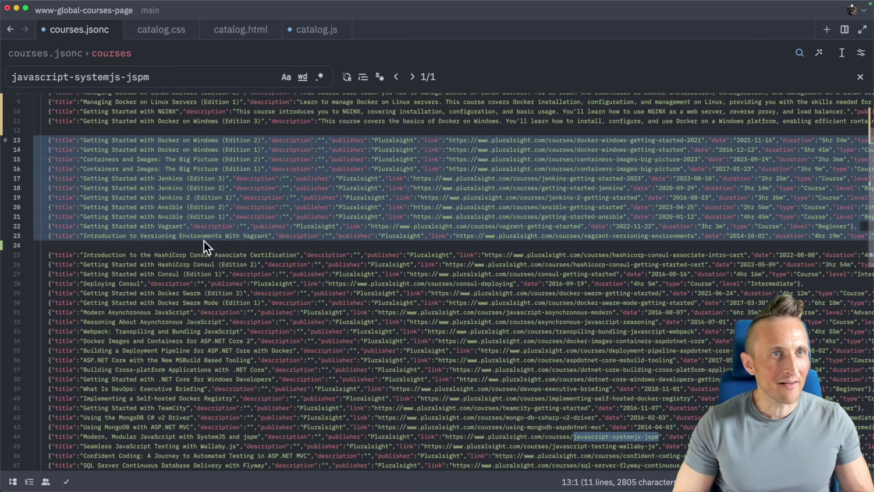
pyautogui.press('super+Tab')
# Send ChatGPT 'do these now' with the eleven pasted course entries.
pyautogui.write('do thes')
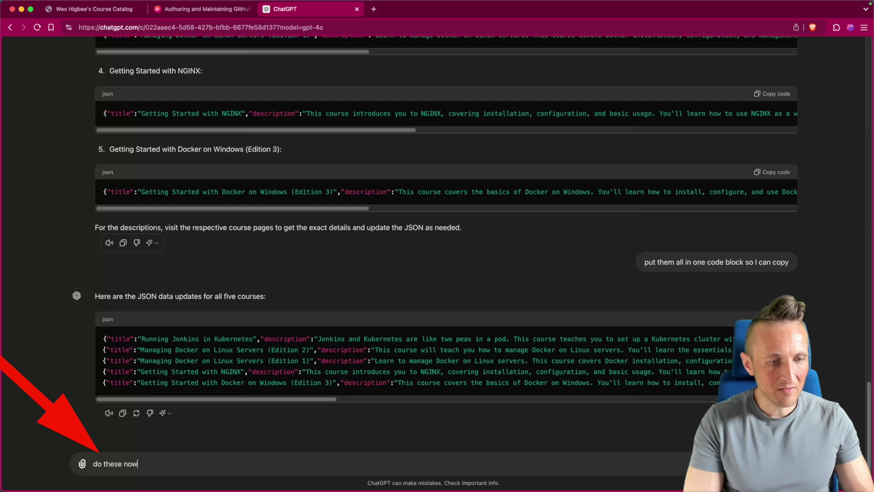
pyautogui.write('e now')
pyautogui.hotkey('shift', 'Return')
pyautogui.press('super+v')
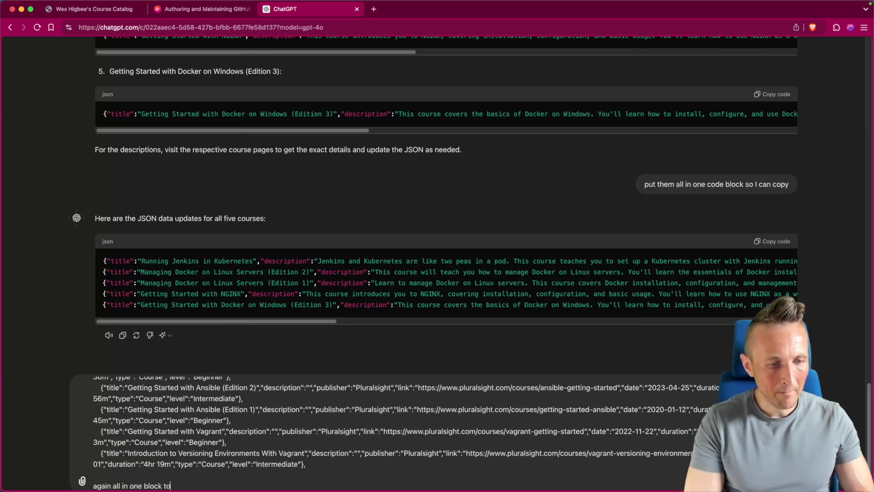
pyautogui.press('Return')
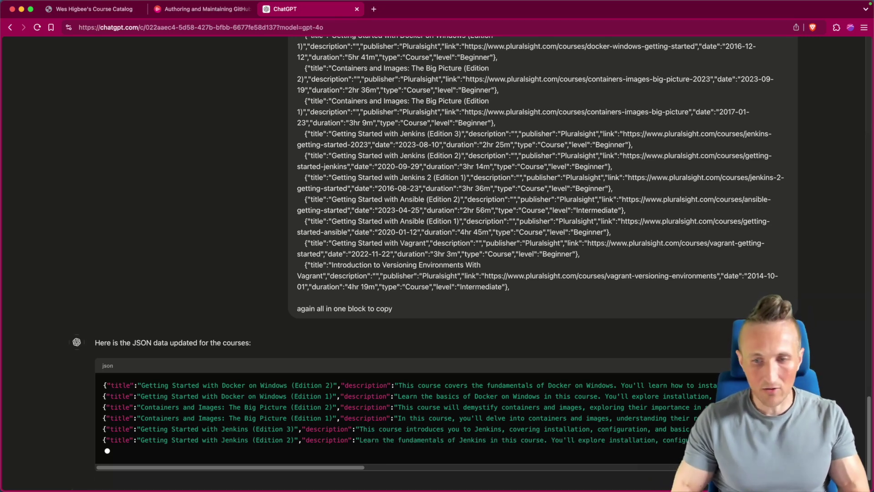
# Once the reply finishes, copy its JSON block of eleven described courses.
pyautogui.scroll(-2, 250, 203)
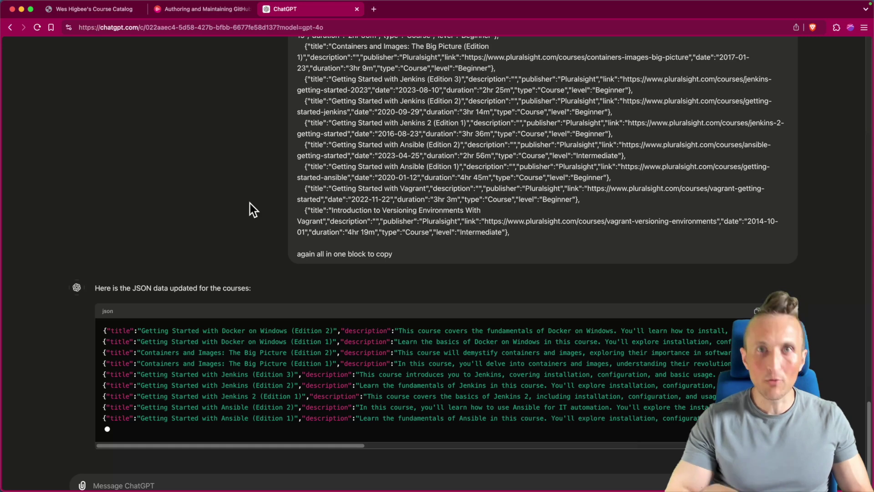
pyautogui.press('super+Tab')
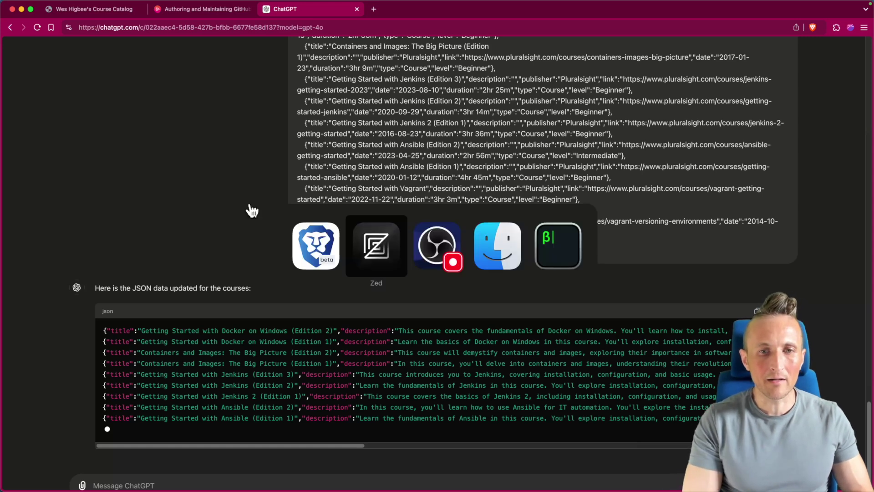
pyautogui.press('Escape')
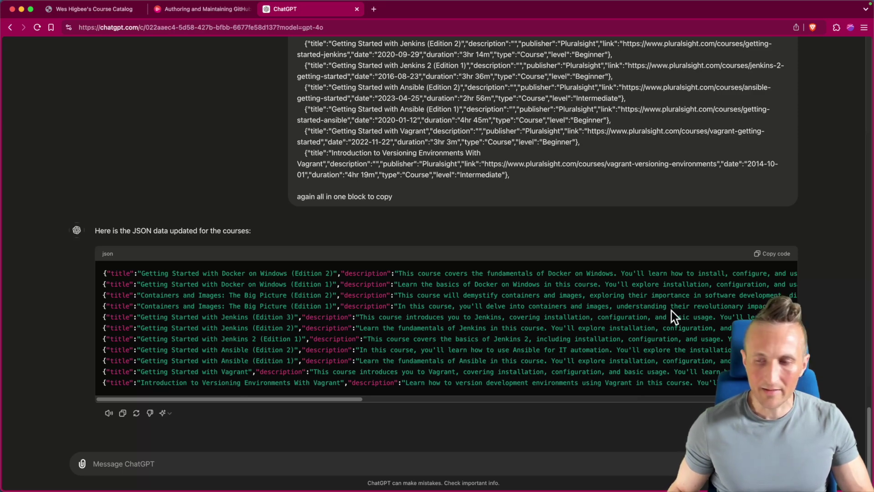
pyautogui.click(785, 258)
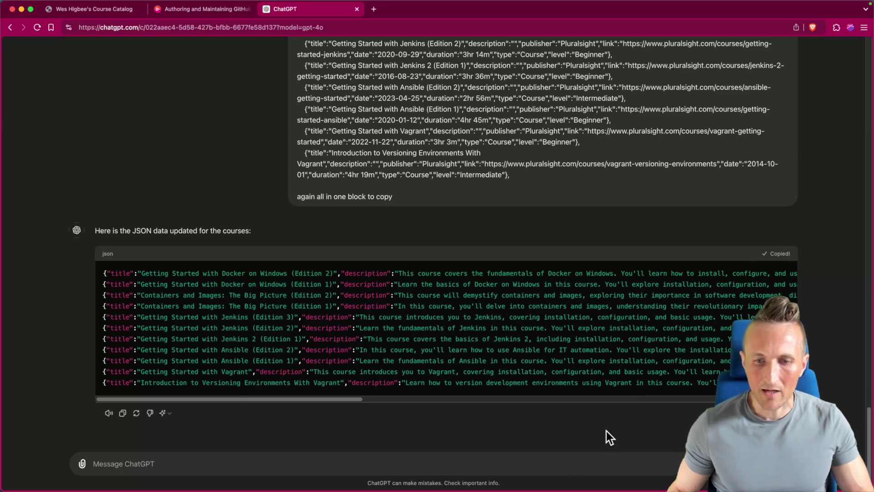
pyautogui.press('super+Tab')
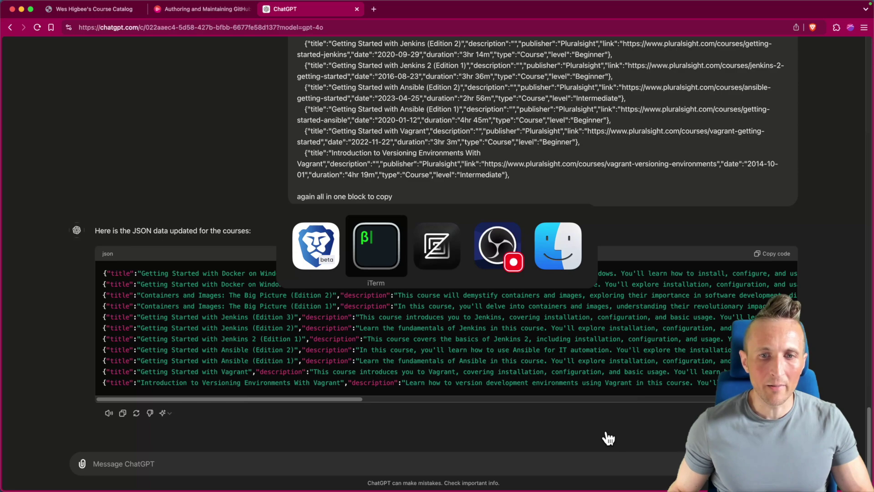
# Paste the eleven described entries over lines 13–23, then select the remaining 24 undescribed entries.
pyautogui.press('super+v')
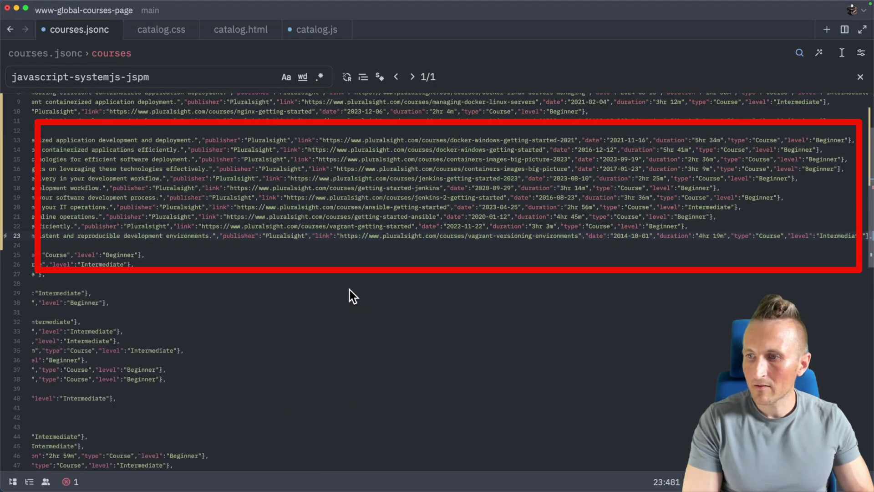
pyautogui.press('Down')
pyautogui.scroll(-8, 350, 289)
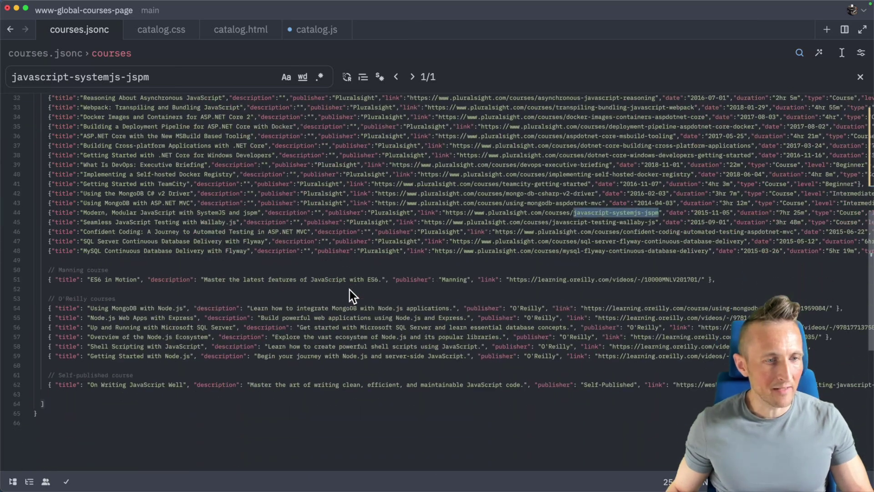
pyautogui.keyDown('shift'); pyautogui.click(234, 245); pyautogui.keyUp('shift')
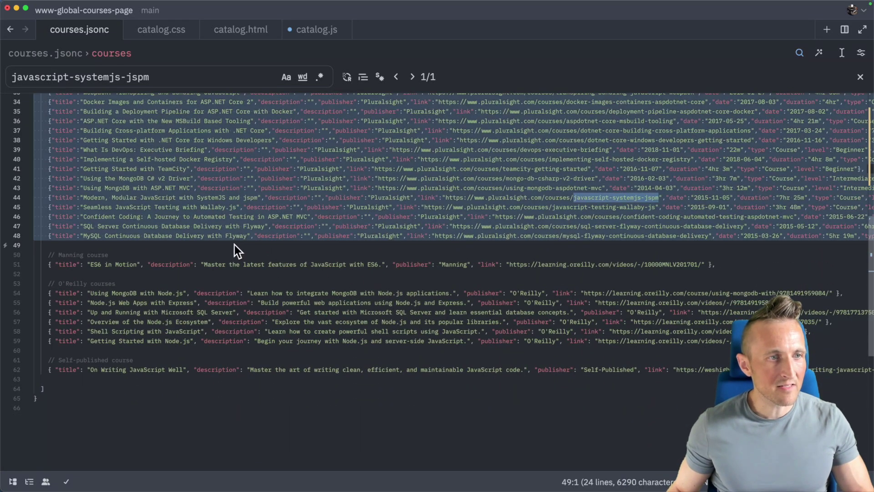
pyautogui.scroll(5, 234, 244)
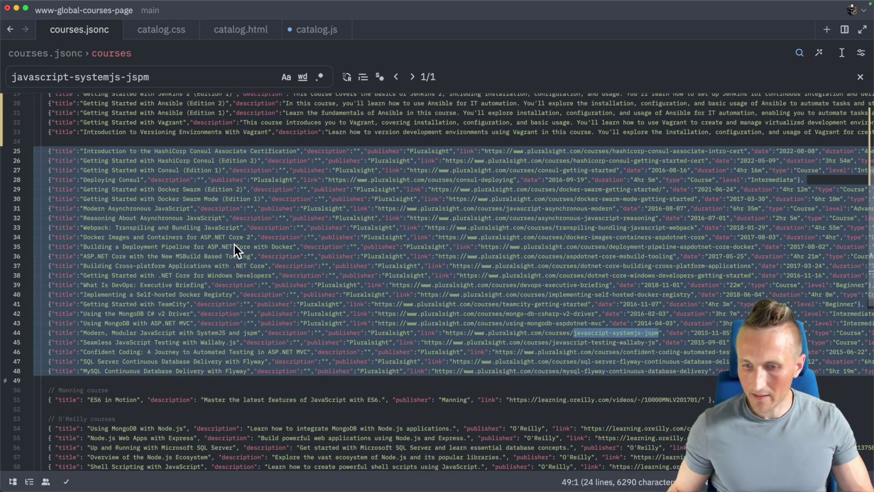
pyautogui.press('super+Tab')
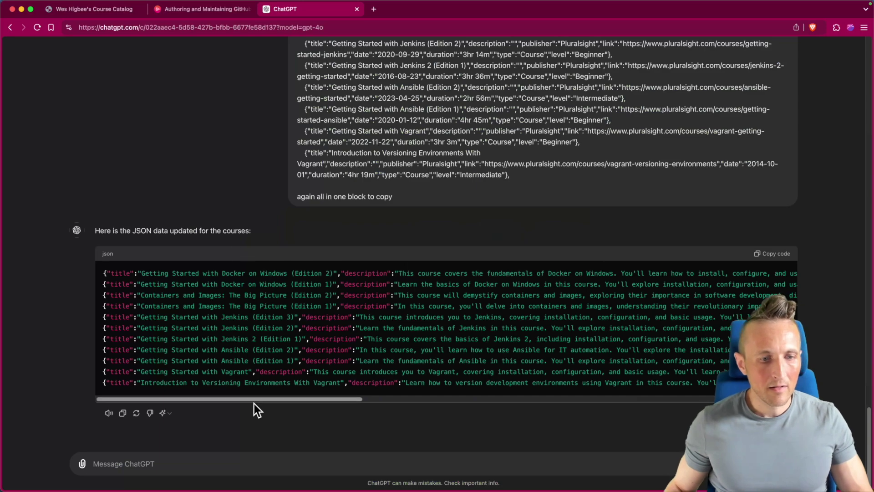
# Send 'and these please!' with the remaining 24 pasted course entries and let ChatGPT answer.
pyautogui.click(228, 470)
pyautogui.write('and ')
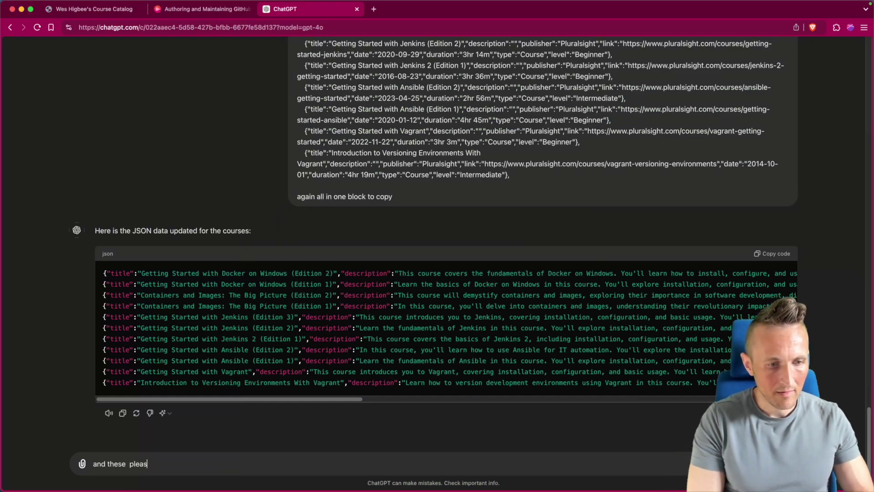
pyautogui.write('these please!')
pyautogui.press('super+v')
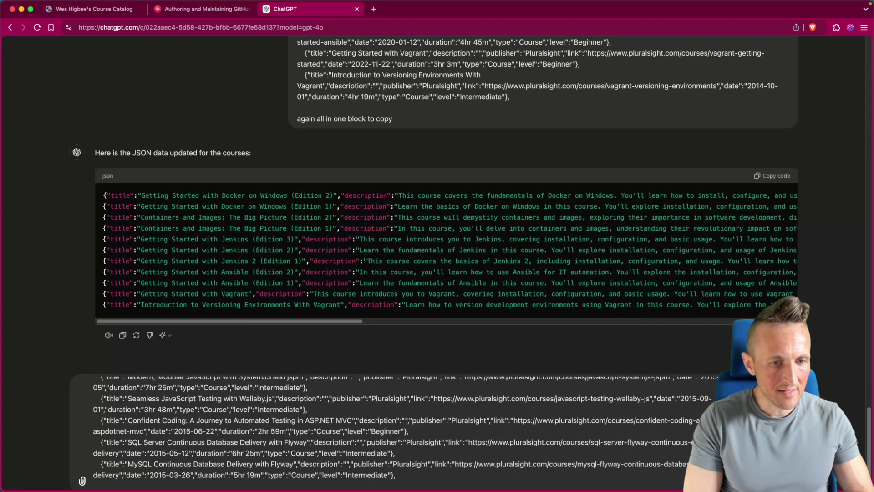
pyautogui.press('Return')
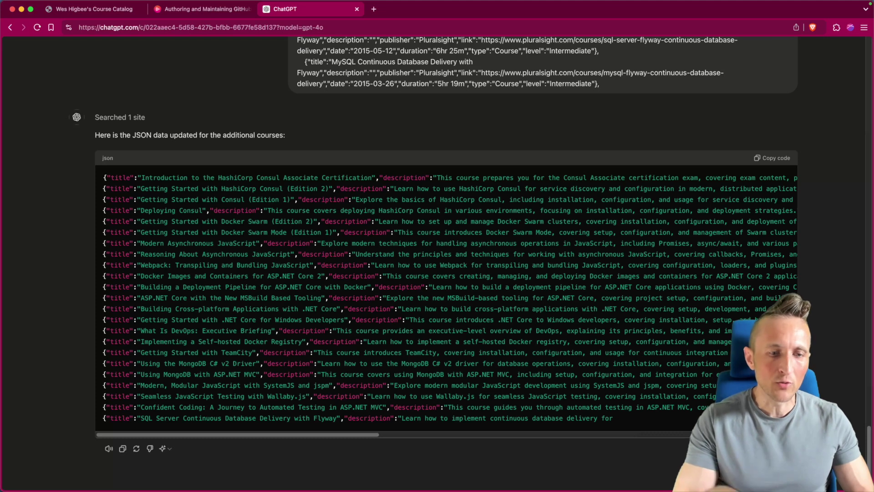
pyautogui.scroll(-3, 435, 258)
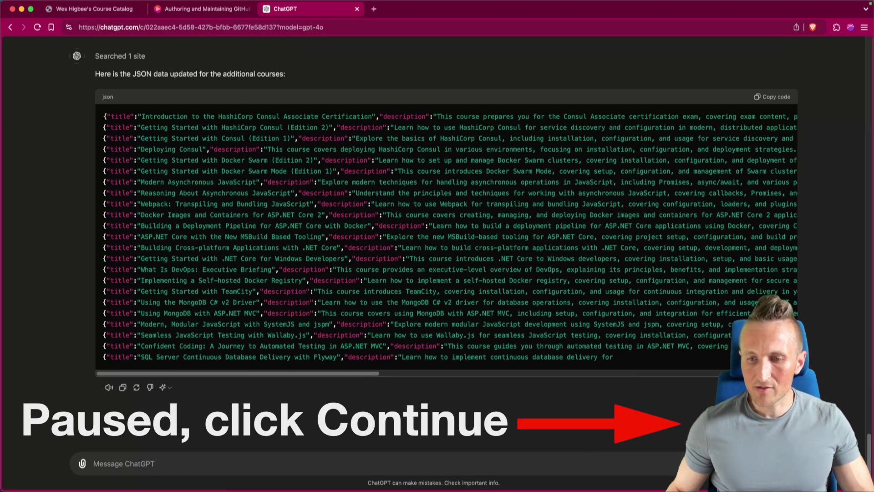
# Continue the truncated reply and follow the new JSON block starting at HashiCorp Consul Associate Certification.
pyautogui.click(687, 394)
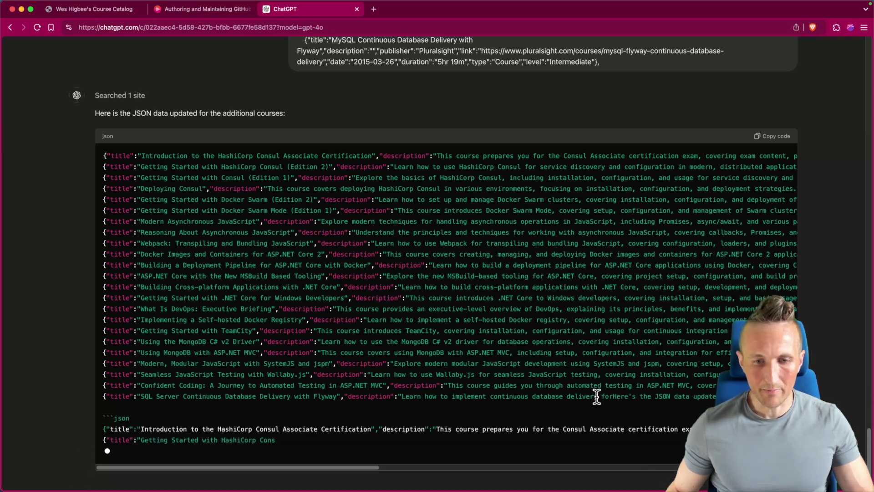
pyautogui.scroll(-2, 595, 406)
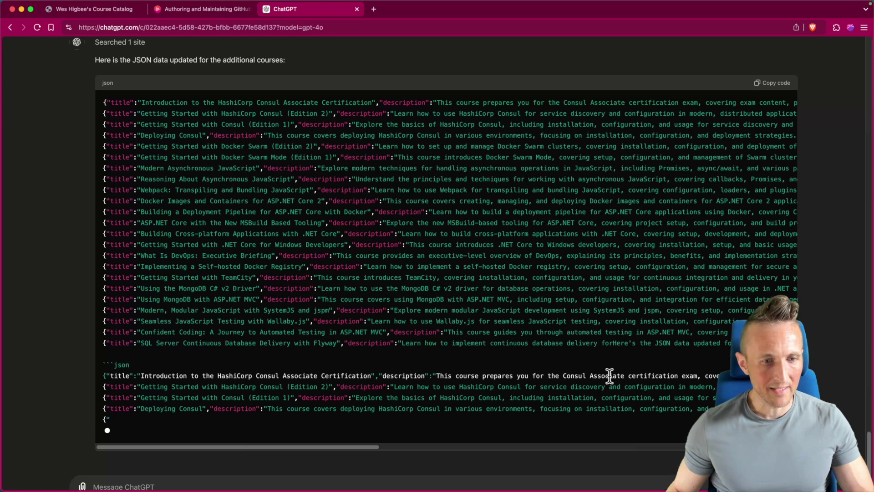
pyautogui.scroll(1, 611, 368)
pyautogui.scroll(-2, 609, 376)
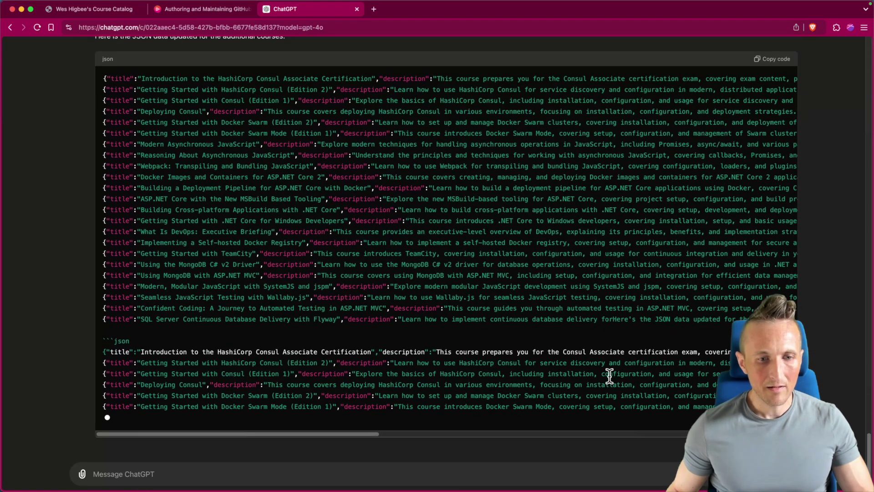
pyautogui.scroll(1, 609, 376)
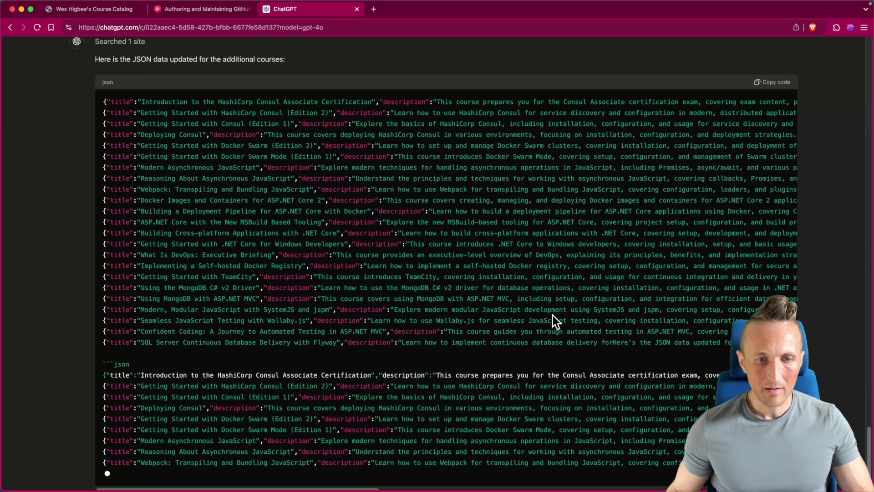
pyautogui.scroll(1, 478, 344)
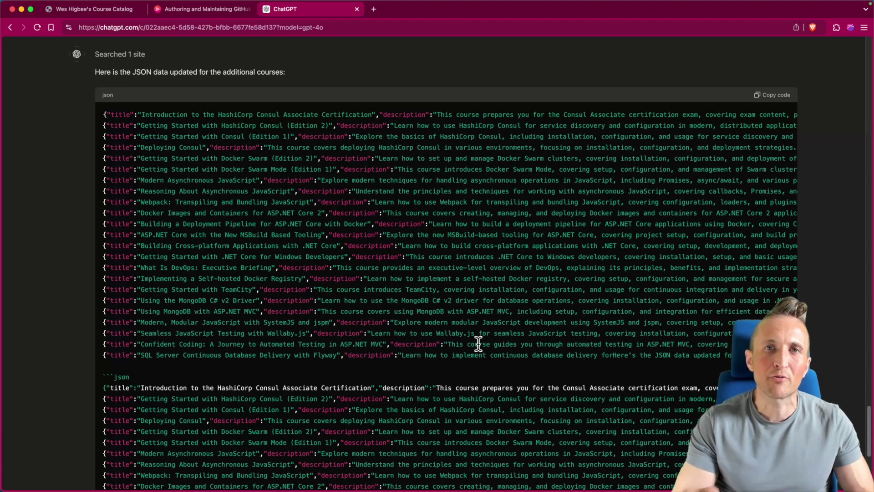
# Select the second block's JSON lines from the HashiCorp Consul certification down to Confident Coding.
pyautogui.scroll(-10, 478, 344)
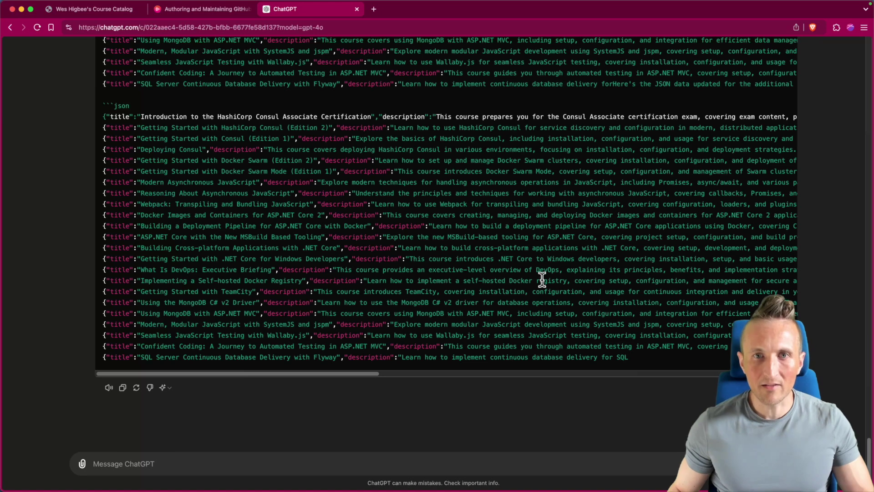
pyautogui.scroll(1, 549, 274)
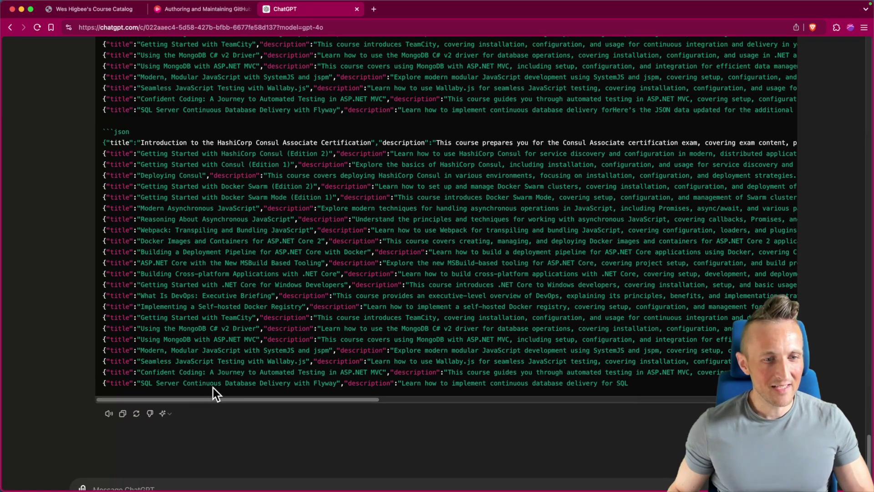
pyautogui.scroll(3, 288, 381)
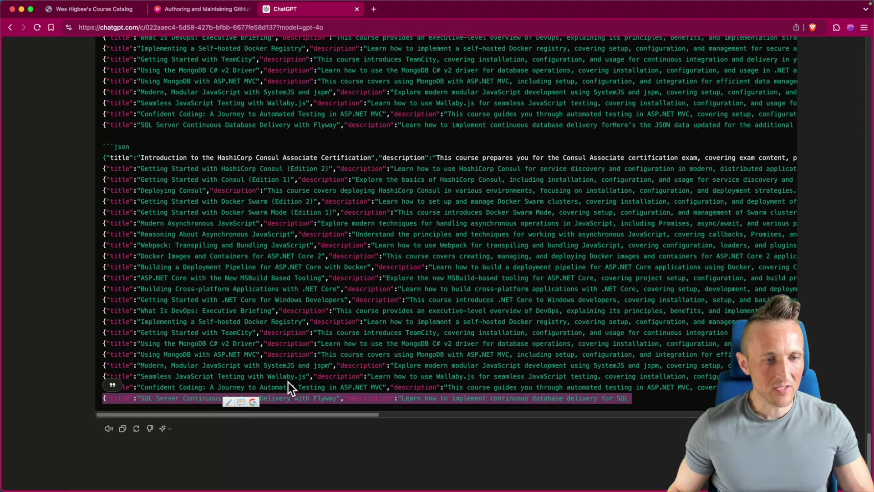
pyautogui.scroll(2, 288, 382)
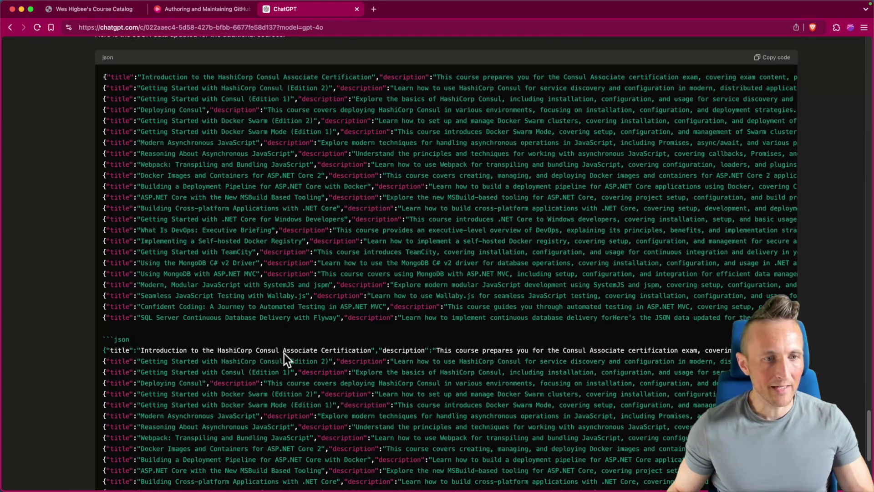
pyautogui.tripleClick(304, 307)
pyautogui.scroll(2, 276, 187)
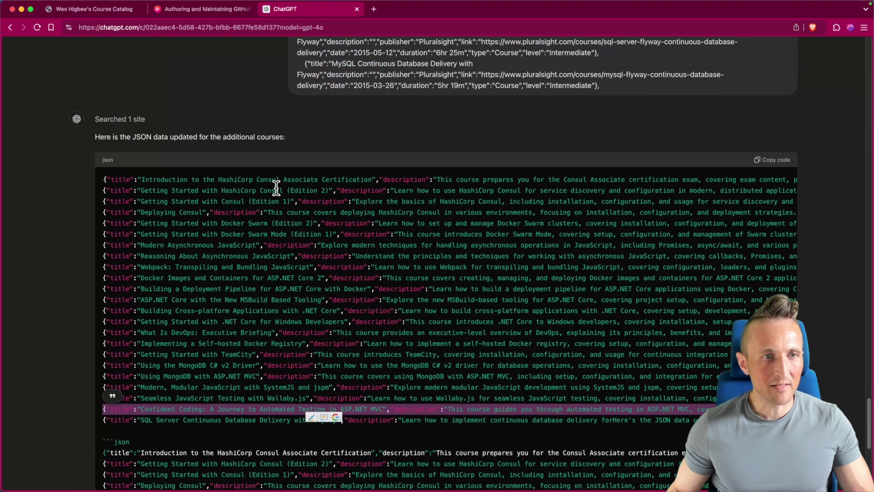
pyautogui.keyDown('shift'); pyautogui.click(282, 177); pyautogui.keyUp('shift')
pyautogui.press('super+Tab')
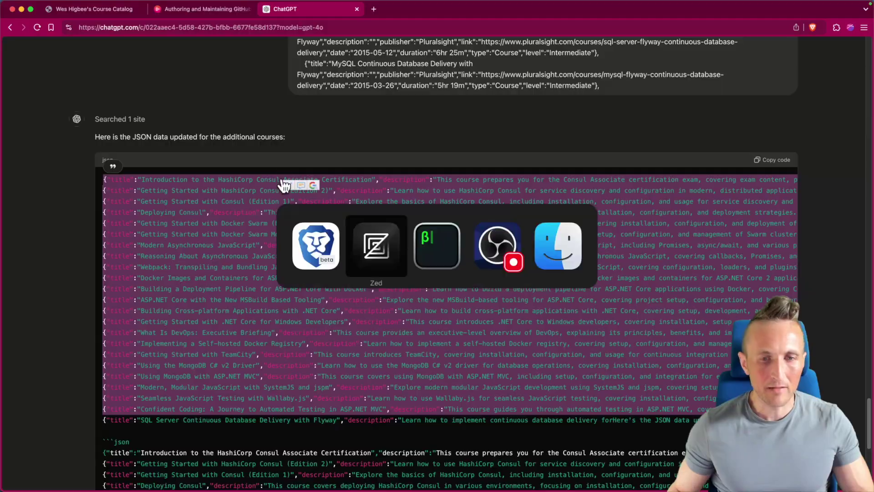
# Replace lines 25–46 with the described HashiCorp Consul through Confident Coding entries.
pyautogui.hotkey('shift', 'Up')
pyautogui.hotkey('shift', 'Up')
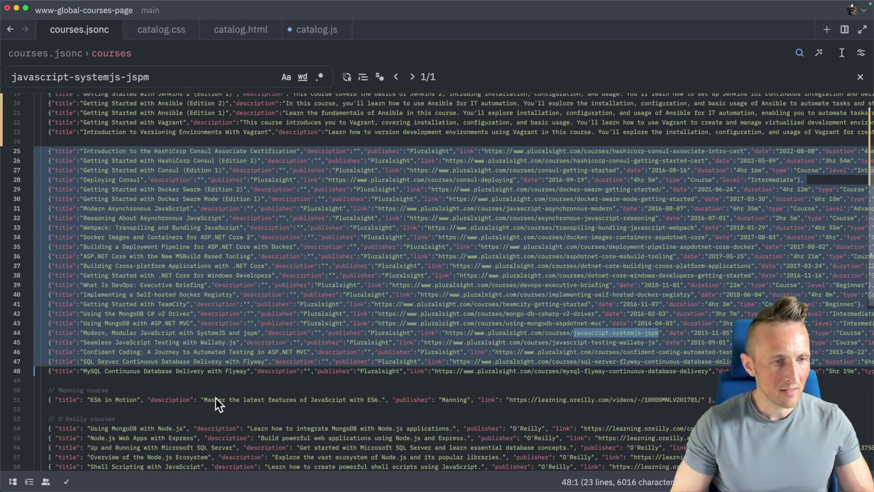
pyautogui.hotkey('shift', 'Up')
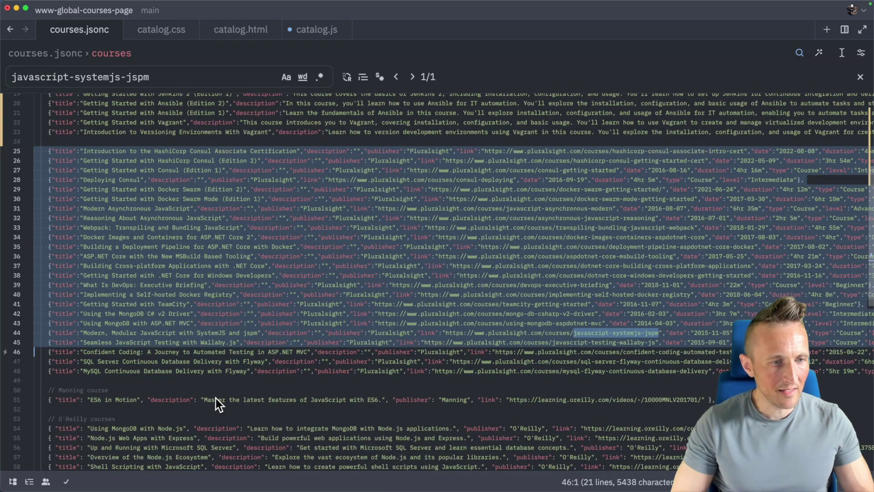
pyautogui.hotkey('shift', 'Down')
pyautogui.press('BackSpace')
# Keep a blank line before the two remaining Flyway entries and copy them for ChatGPT.
pyautogui.press('super+z')
pyautogui.press('super+z')
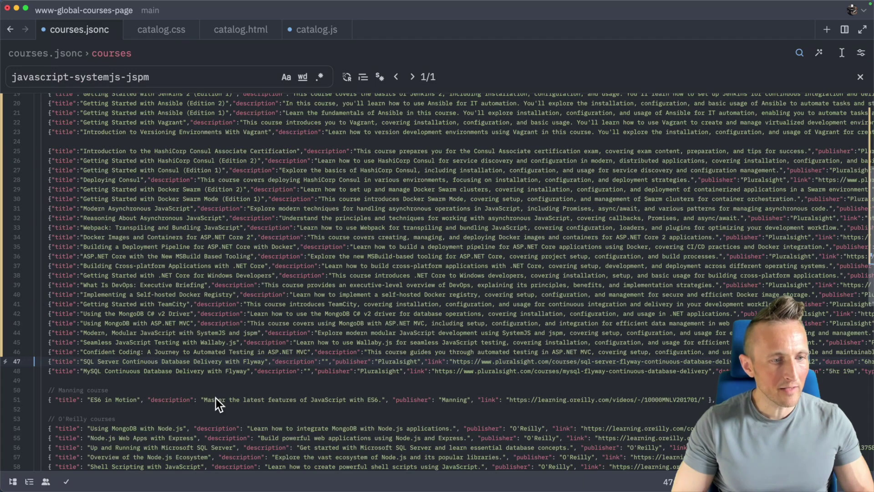
pyautogui.hotkey('shift', 'Down')
pyautogui.hotkey('shift', 'Down')
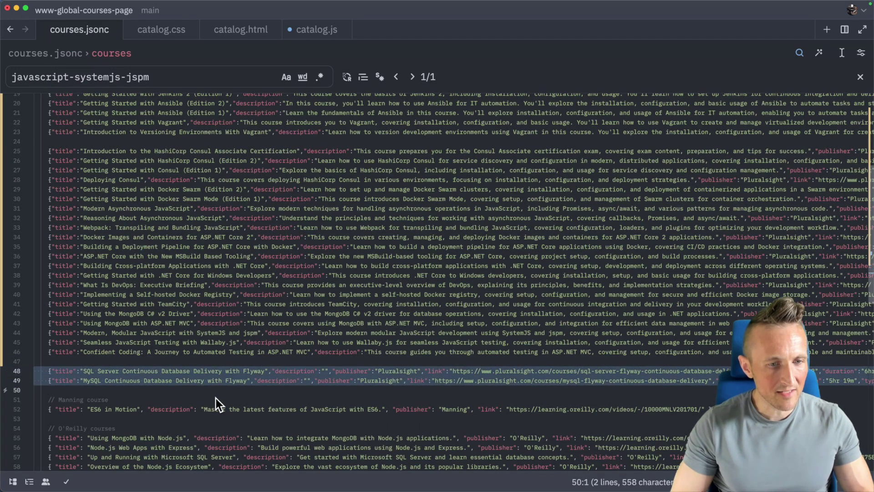
pyautogui.press('super+Tab')
# Send ChatGPT 'please do these:' followed by the two pasted Flyway course entries.
pyautogui.scroll(-10, 288, 452)
pyautogui.write('please do these:')
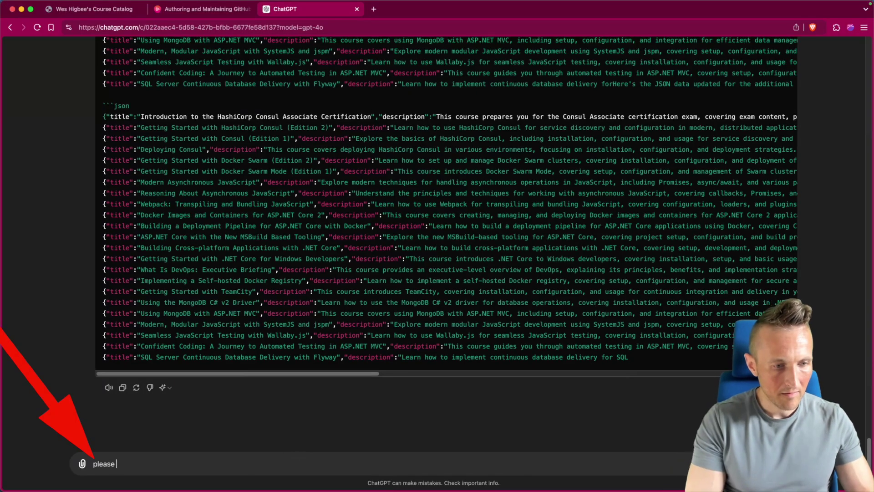
pyautogui.hotkey('shift', 'Return')
pyautogui.hotkey('shift', 'Return')
pyautogui.press('super+v')
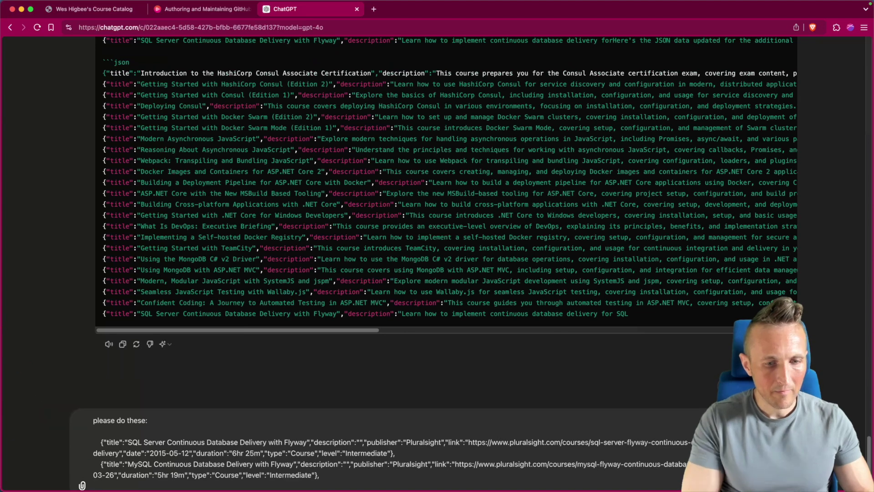
pyautogui.scroll(-1, 305, 448)
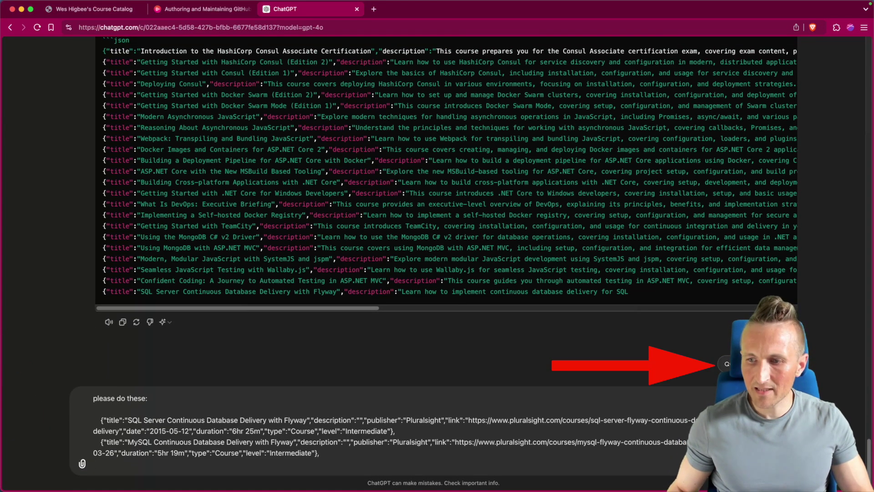
pyautogui.press('Return')
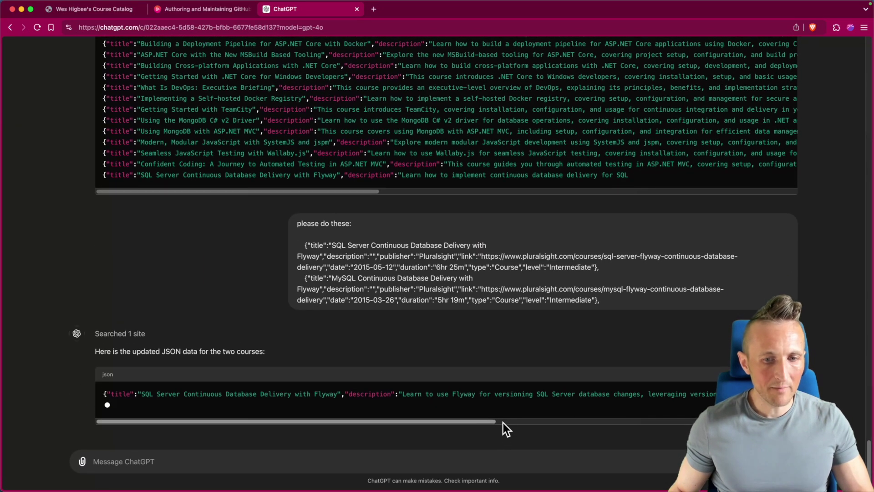
# Close the Pluralsight course tab and return to the course catalog.
pyautogui.hotkey('ctrl', 'Tab')
pyautogui.hotkey('ctrl', 'Tab')
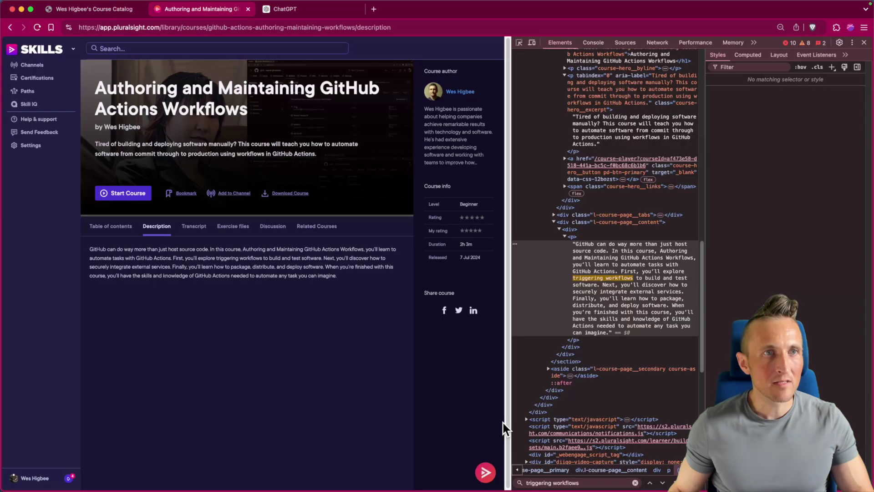
pyautogui.hotkey('ctrl', 'w')
pyautogui.hotkey('ctrl', 'Tab')
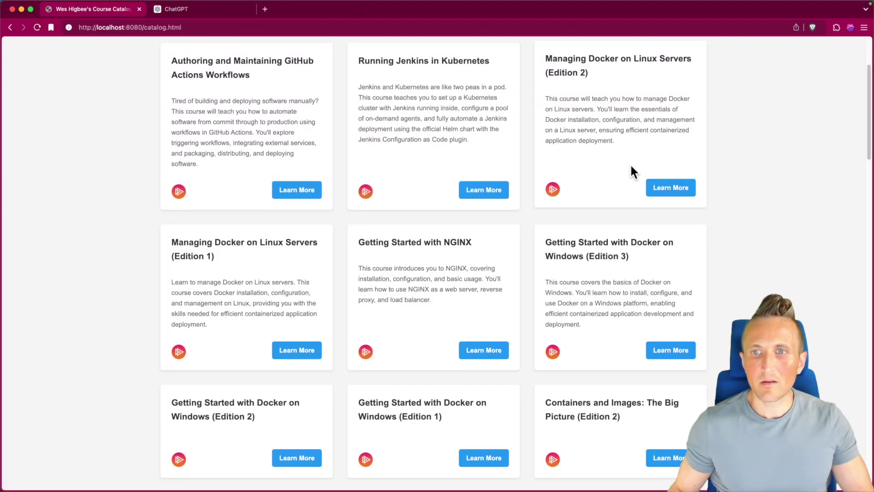
# Confirm Managing Docker on Linux Servers (Edition 1) links to a not-found page and review its description.
pyautogui.click(297, 354)
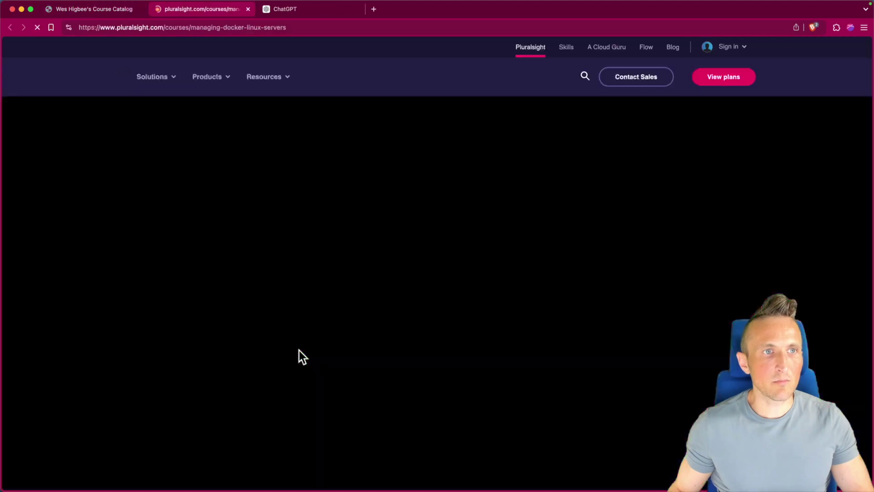
pyautogui.press('super+w')
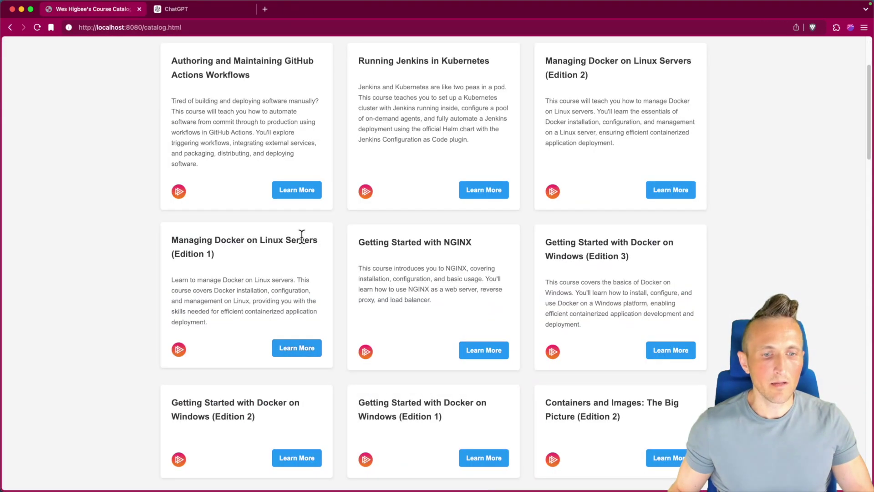
pyautogui.tripleClick(228, 302)
pyautogui.click(230, 303)
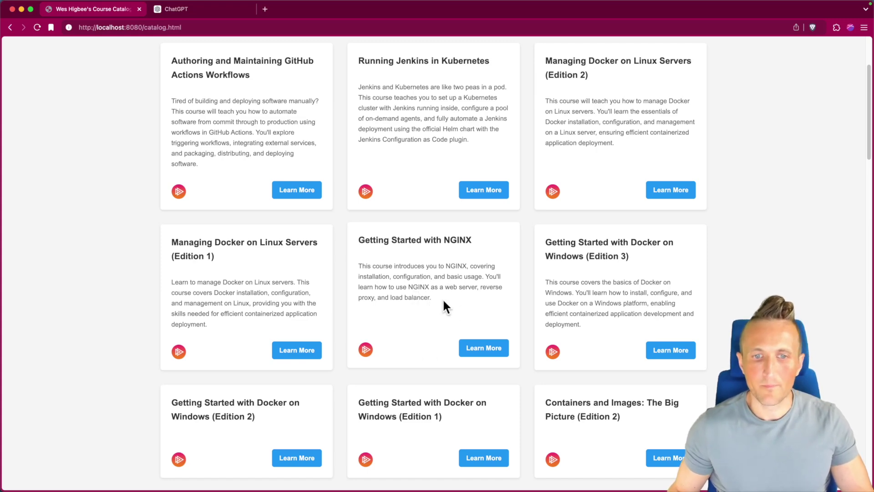
# Paste ChatGPT's described Flyway entries over lines 48–49 in courses.jsonc and save.
pyautogui.hotkey('ctrl', 'Tab')
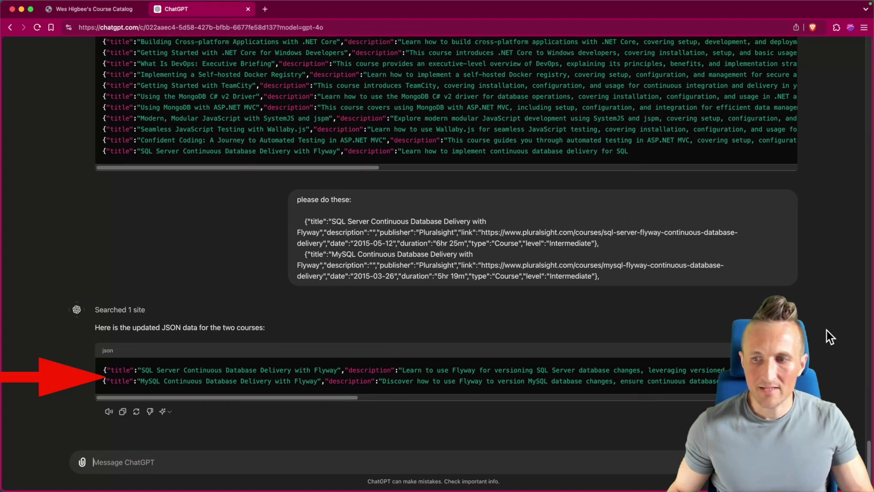
pyautogui.press('super+Tab')
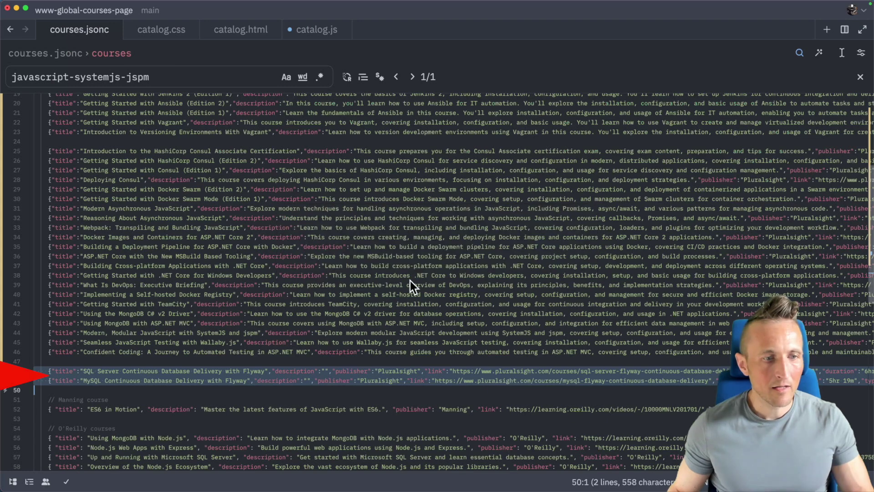
pyautogui.press('super+v')
pyautogui.press('Return')
pyautogui.hotkey('ctrl', 's')
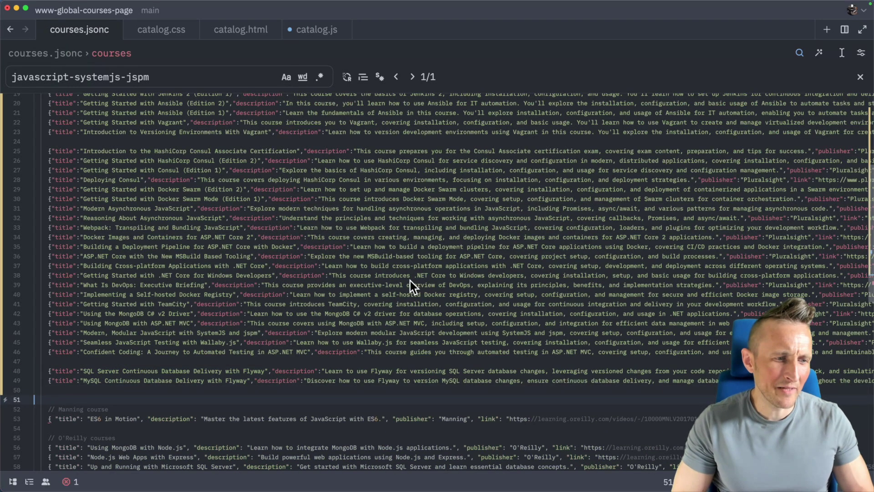
# Add the trailing comma after the MySQL Flyway entry and remove the extra blank line before the Manning courses.
pyautogui.press('Up')
pyautogui.press('Up')
pyautogui.press('End')
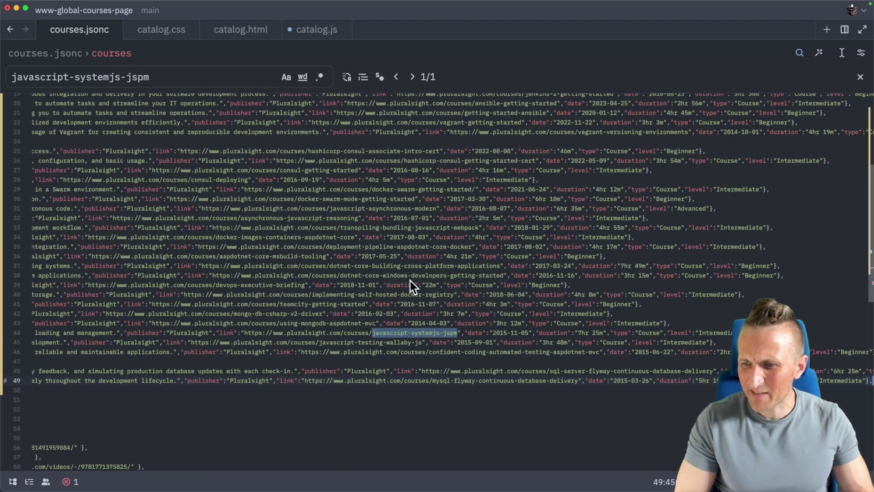
pyautogui.write(',')
pyautogui.press('Up')
pyautogui.press('Up')
pyautogui.press('Up')
pyautogui.press('Down')
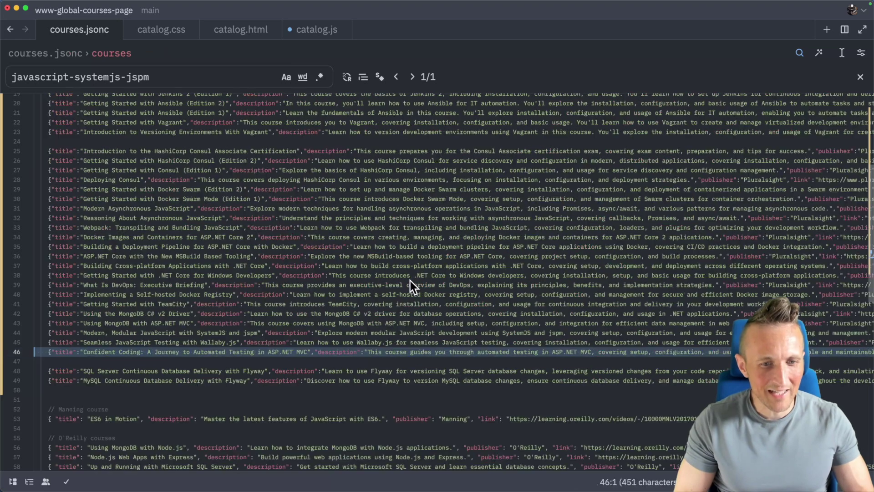
pyautogui.press('Down')
pyautogui.press('Down')
pyautogui.press('Down')
pyautogui.press('Down')
pyautogui.press('Down')
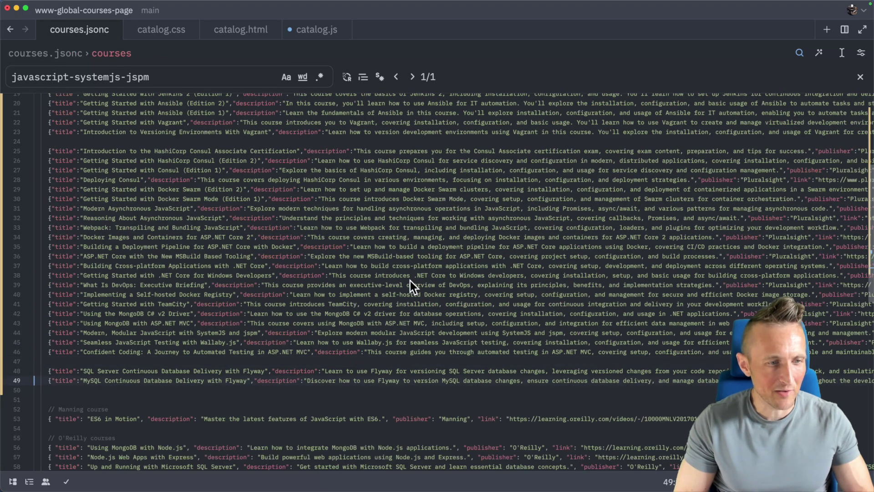
pyautogui.press('BackSpace')
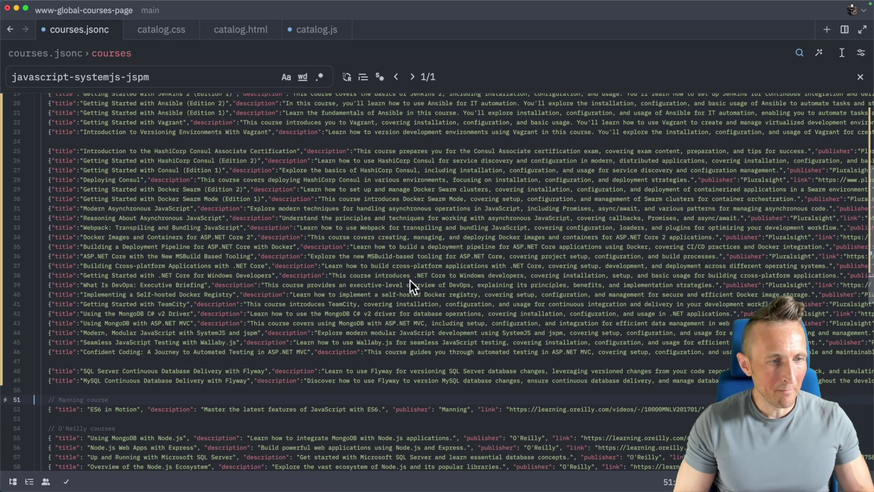
pyautogui.press('Up')
pyautogui.press('Up')
pyautogui.press('Up')
pyautogui.press('Up')
pyautogui.scroll(10, 411, 280)
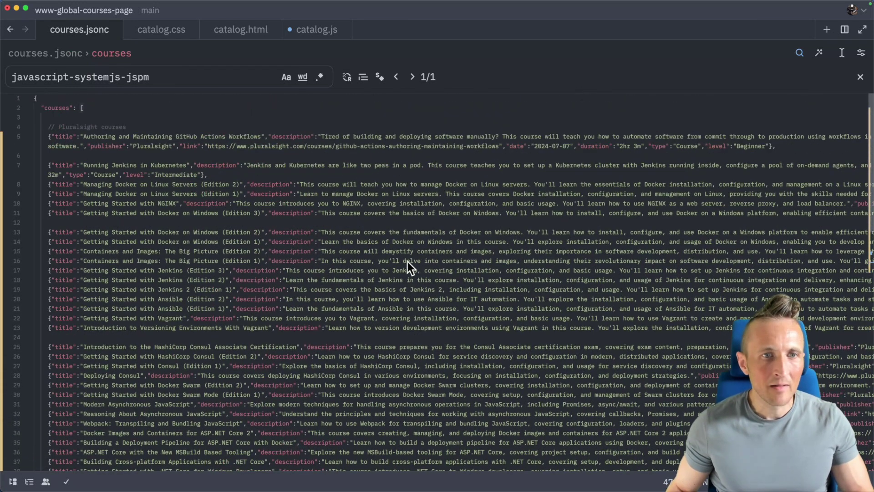
pyautogui.click(265, 114)
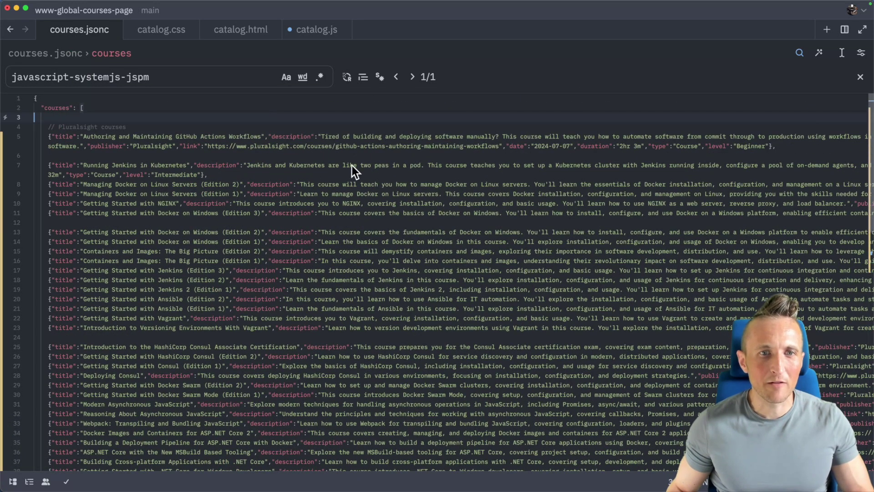